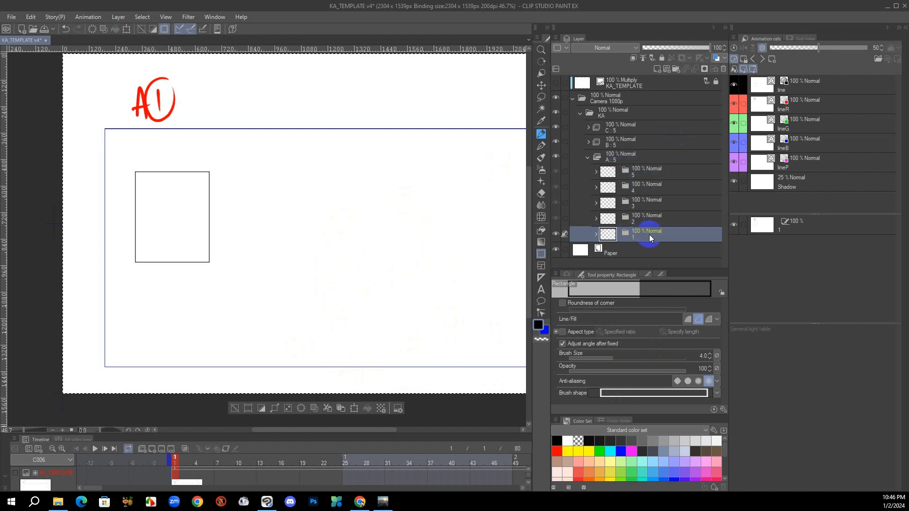
Fill the rectangle in cel 1 of folder A with cyan on its Shadow layer
click(596, 234)
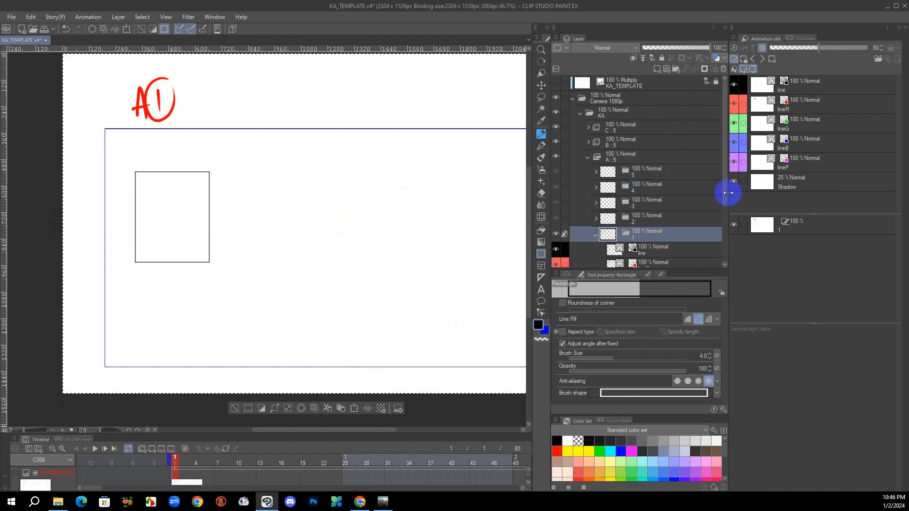
drag(724, 197, 720, 248)
click(652, 244)
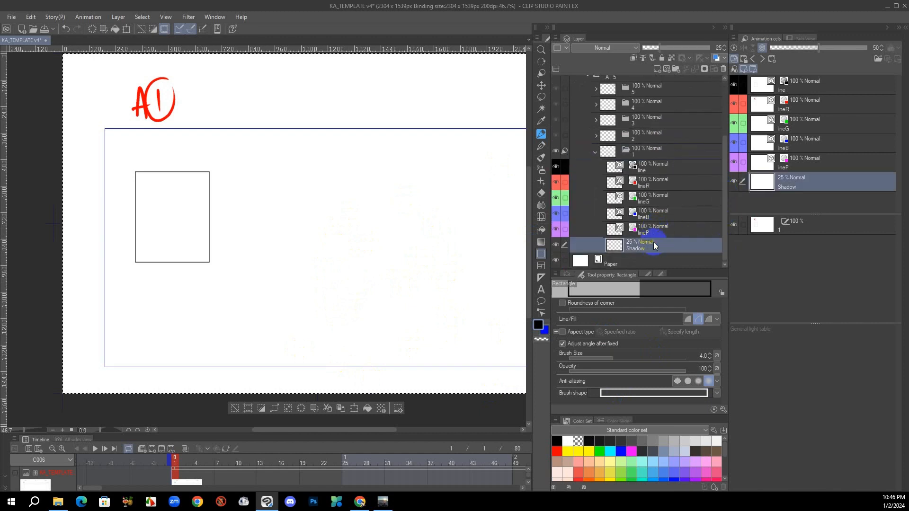
key(g)
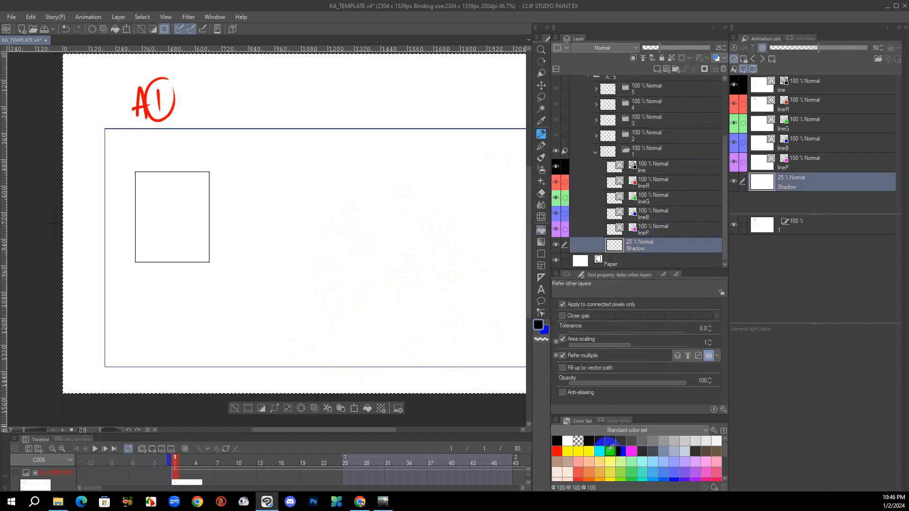
click(611, 449)
click(186, 223)
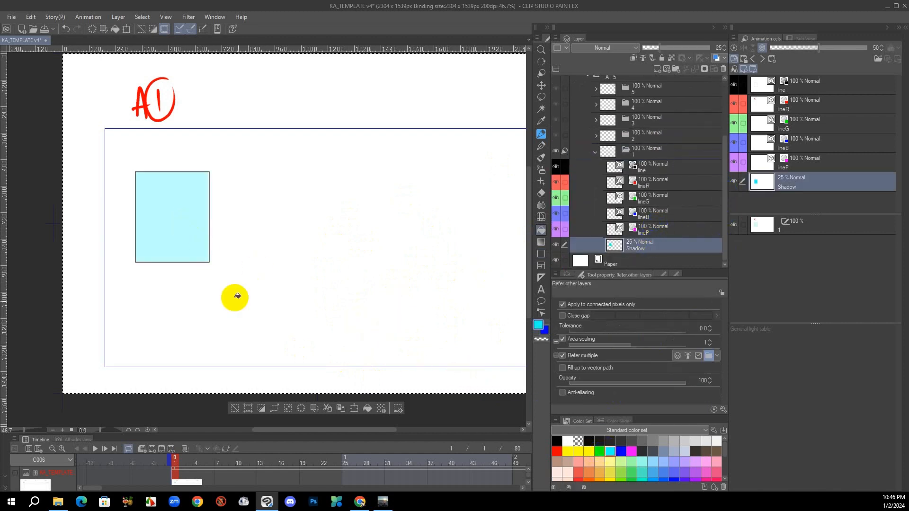
Fill the rectangle in cel 5 of folder A with cyan on its Shadow layer
click(615, 167)
click(682, 176)
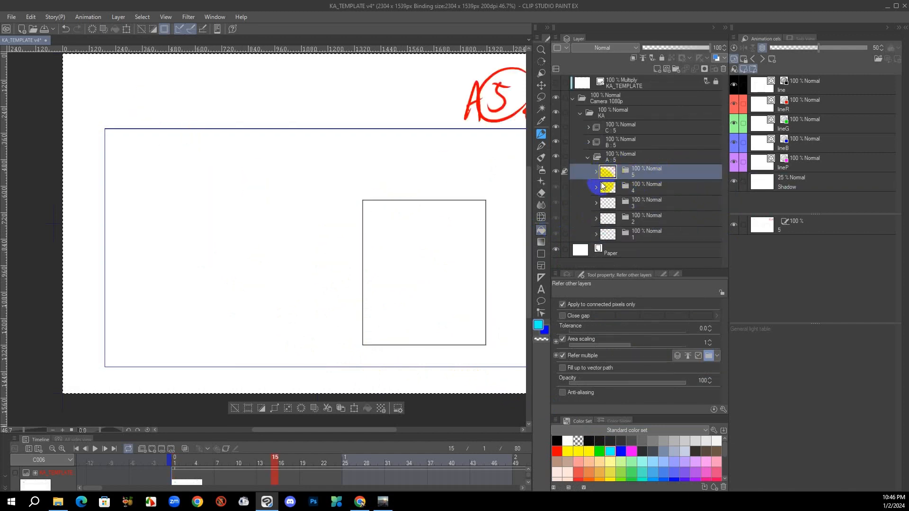
key(alt+[)
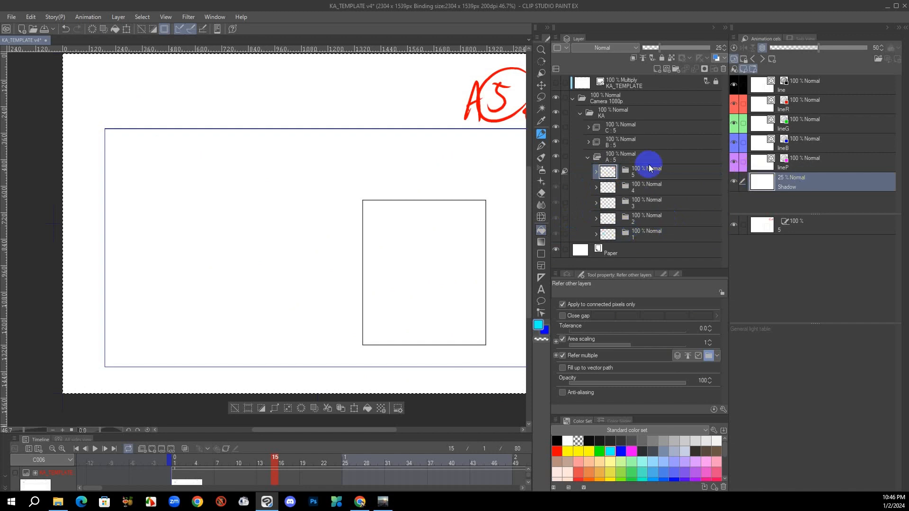
click(460, 286)
click(595, 172)
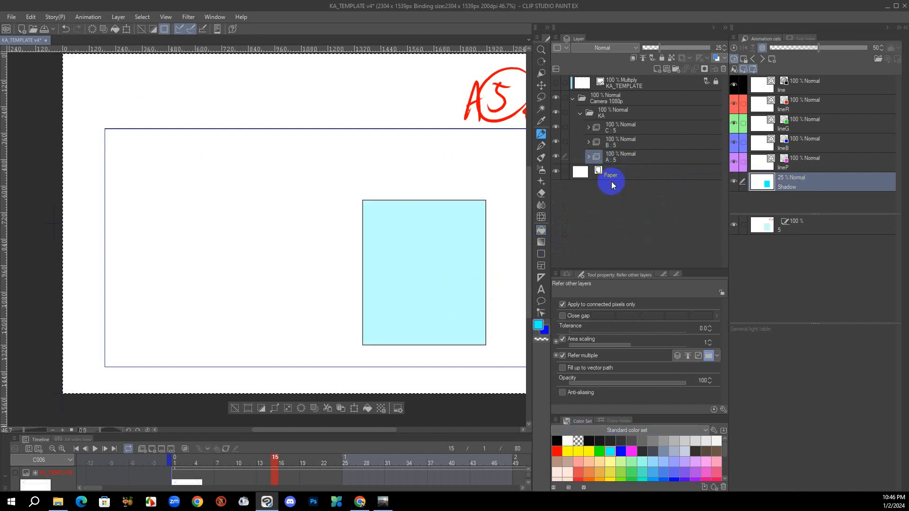
click(587, 157)
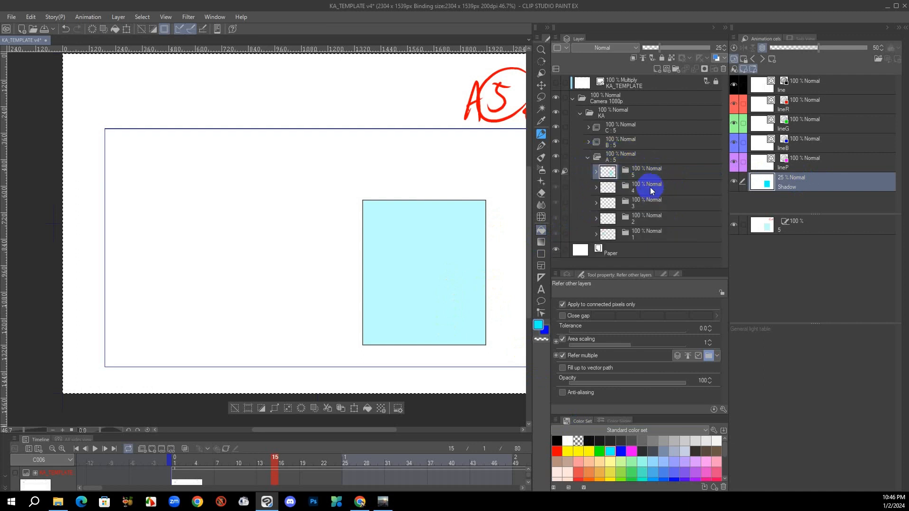
Register cels 1 and 5 as light table images for cel 3 in folder A
click(643, 240)
click(646, 174)
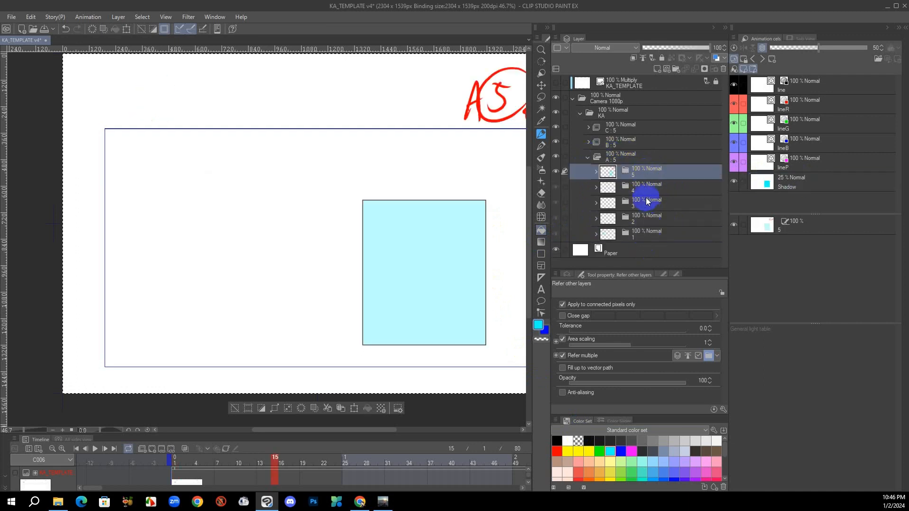
click(658, 192)
click(655, 207)
click(653, 216)
click(651, 191)
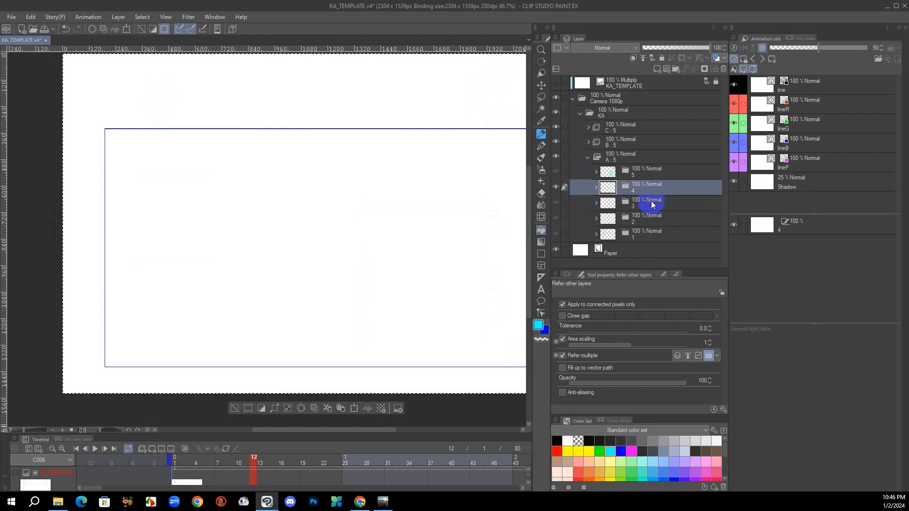
click(646, 208)
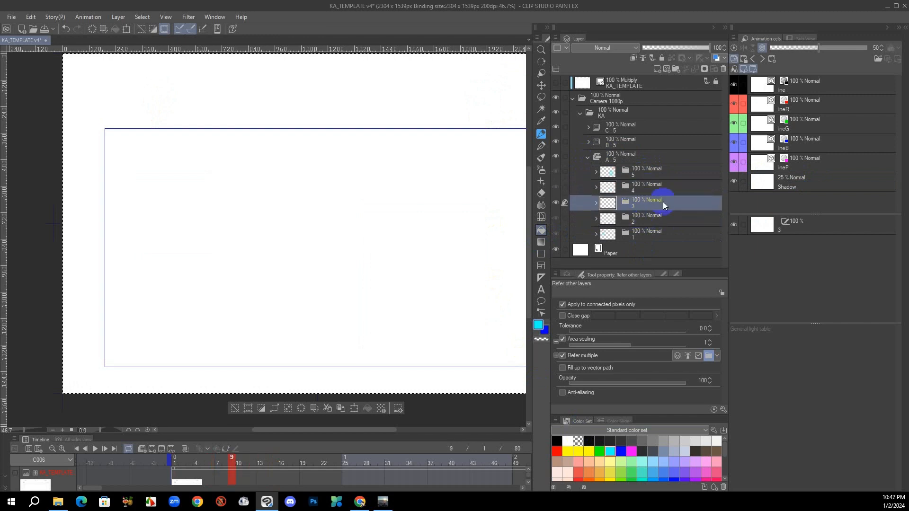
click(397, 349)
drag(642, 233, 802, 368)
click(674, 205)
drag(640, 173, 786, 328)
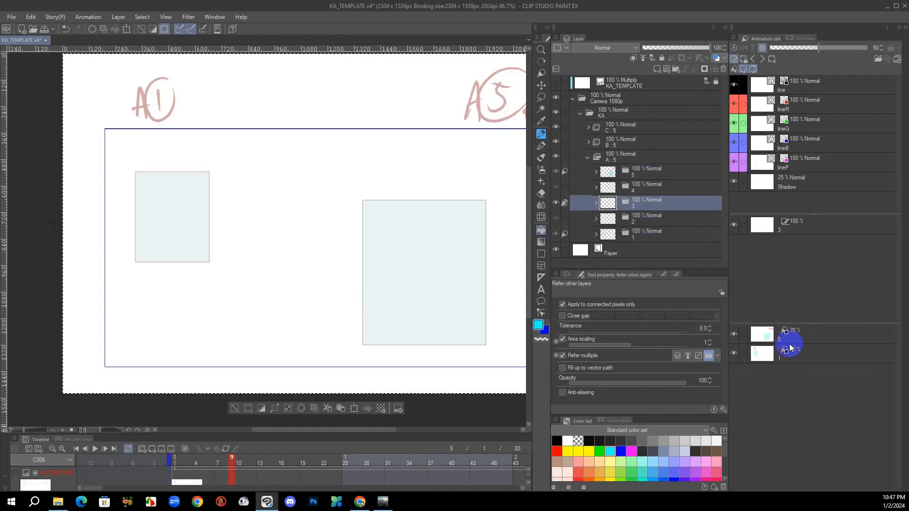
Move the light table image of cel 1 so its rectangle sits centred inside the rectangle of cel 5
alt+click(777, 349)
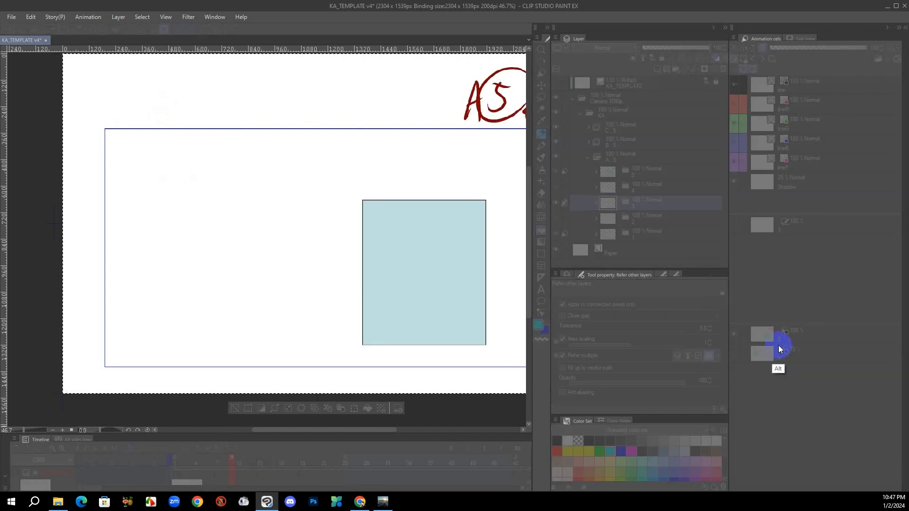
drag(778, 347, 742, 337)
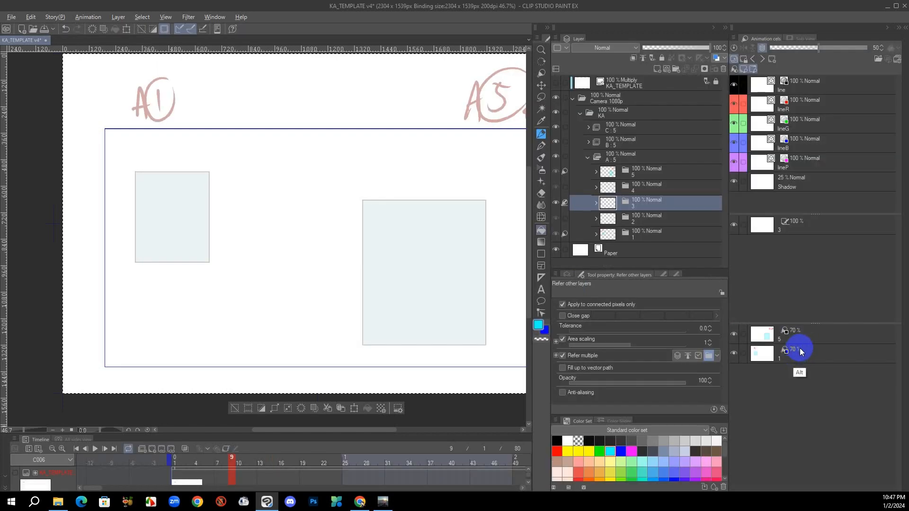
mouse_move(799, 352)
mouse_down()
mouse_move(796, 361)
mouse_move(803, 348)
mouse_up()
click(803, 355)
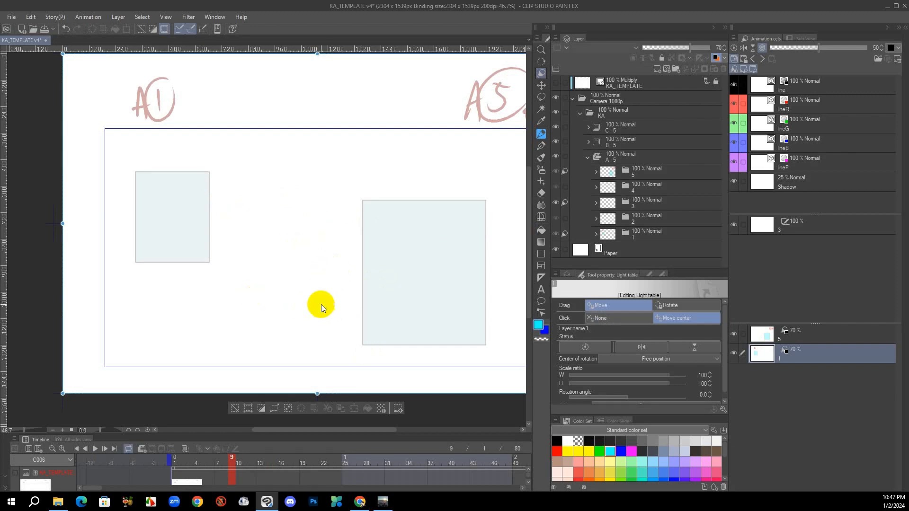
click(648, 201)
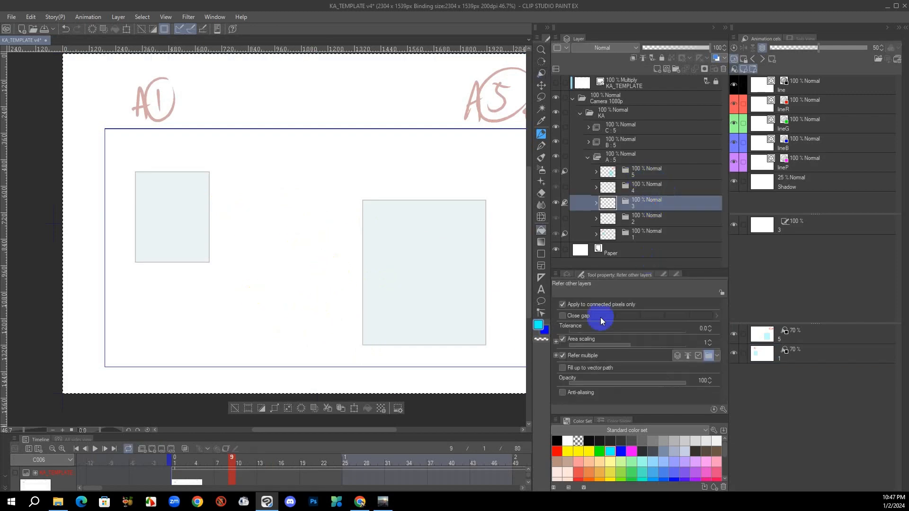
click(790, 358)
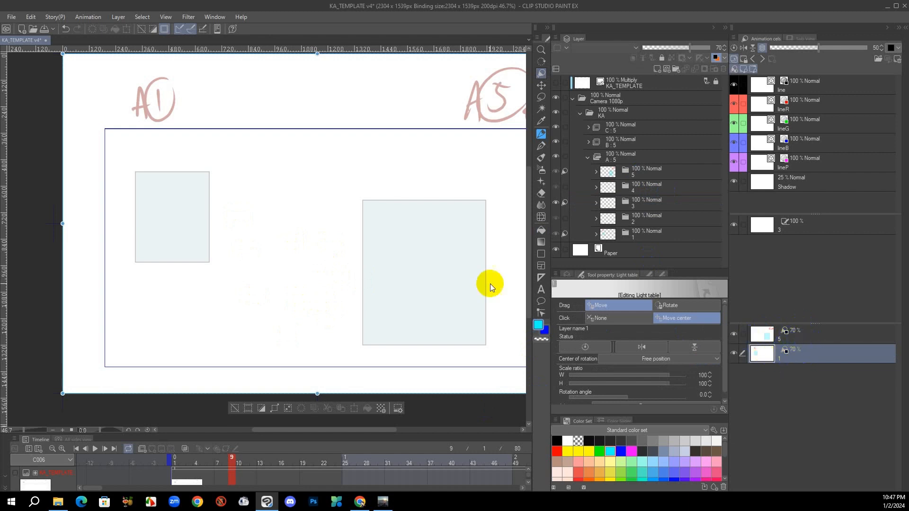
drag(442, 294, 411, 270)
drag(206, 204, 431, 238)
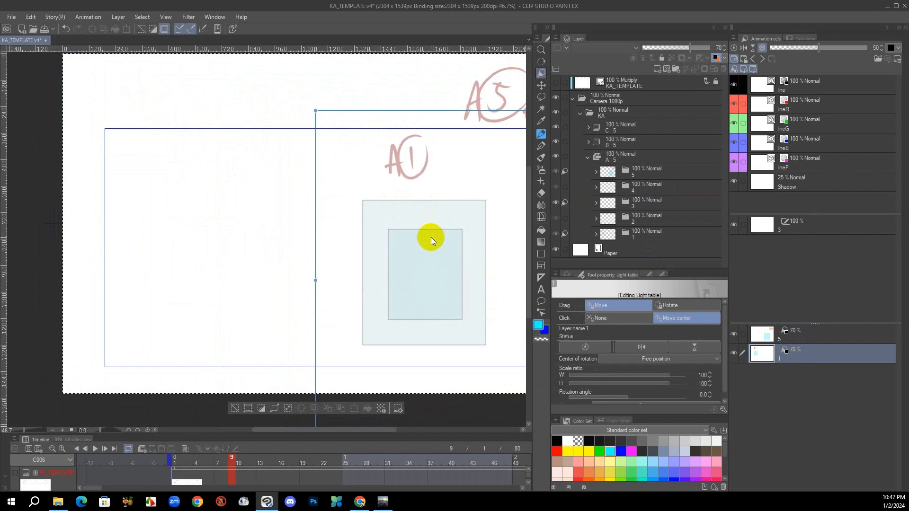
drag(472, 276, 370, 250)
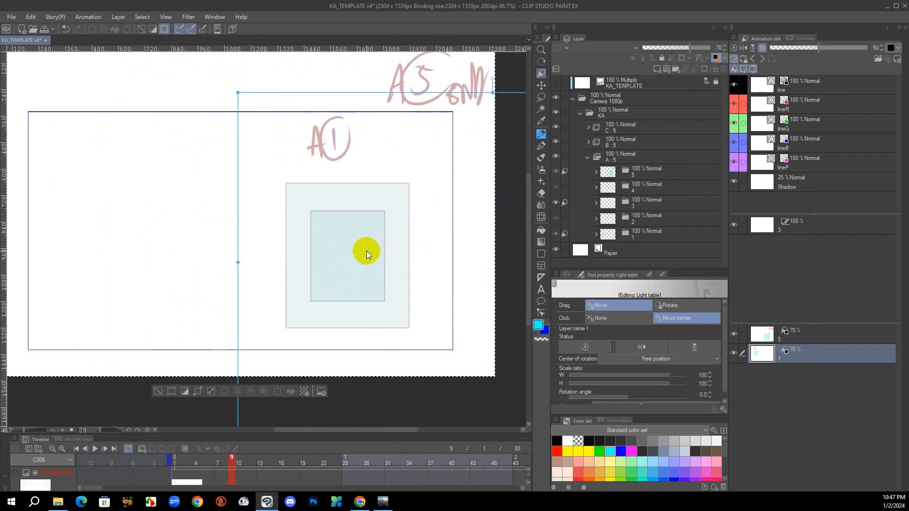
Move the canvas to the centre between the cel 1 and cel 5 light table images with a value of 50
right_click(812, 357)
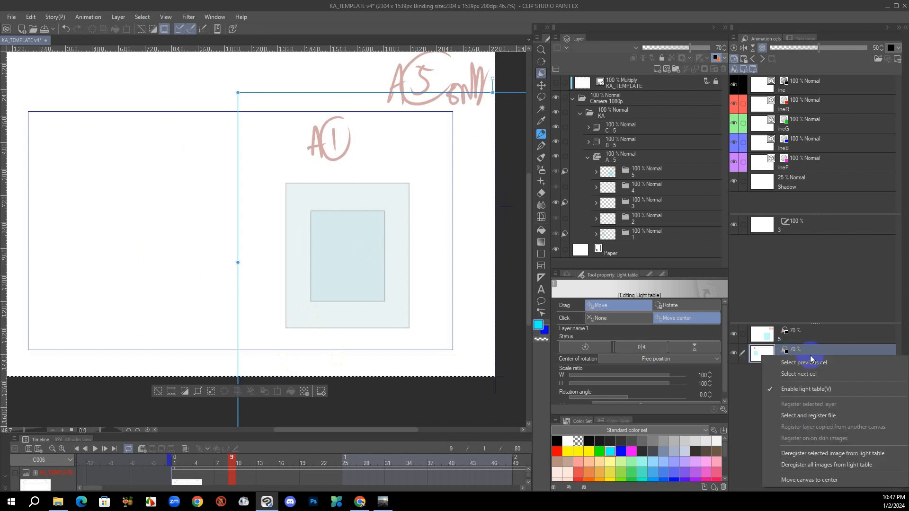
click(811, 480)
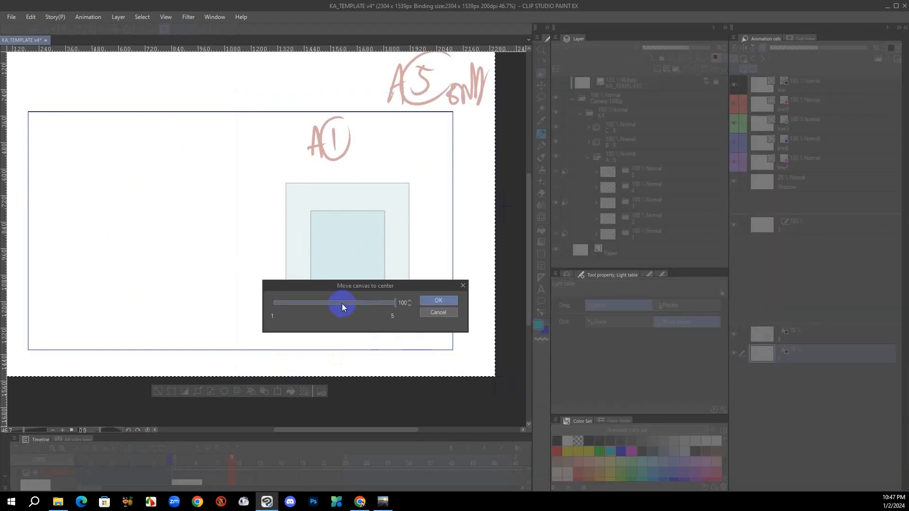
mouse_move(342, 303)
mouse_down()
mouse_move(377, 307)
mouse_move(303, 300)
mouse_move(363, 305)
mouse_move(319, 306)
mouse_move(334, 304)
mouse_up()
click(409, 301)
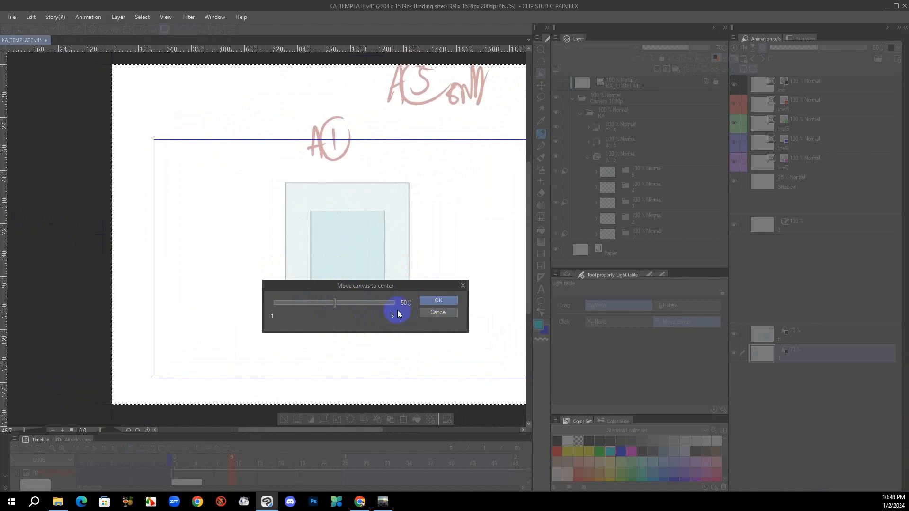
click(439, 300)
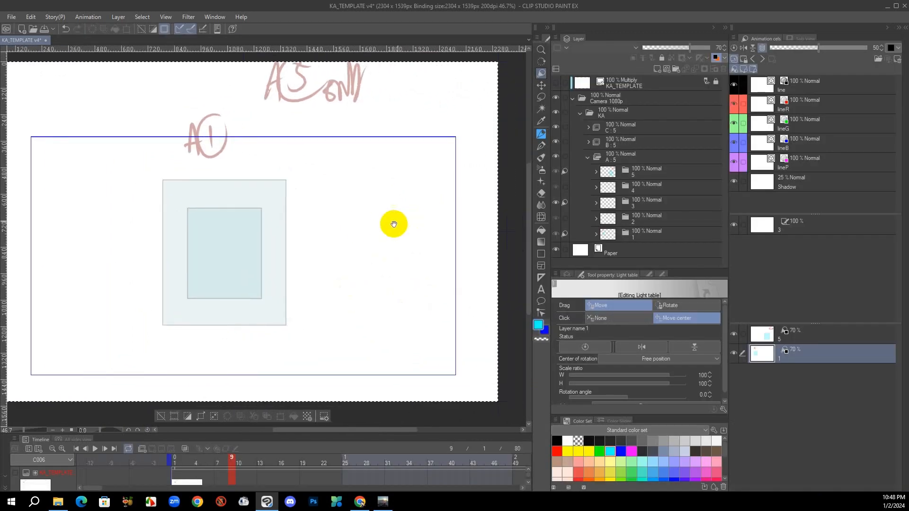
drag(433, 257, 420, 271)
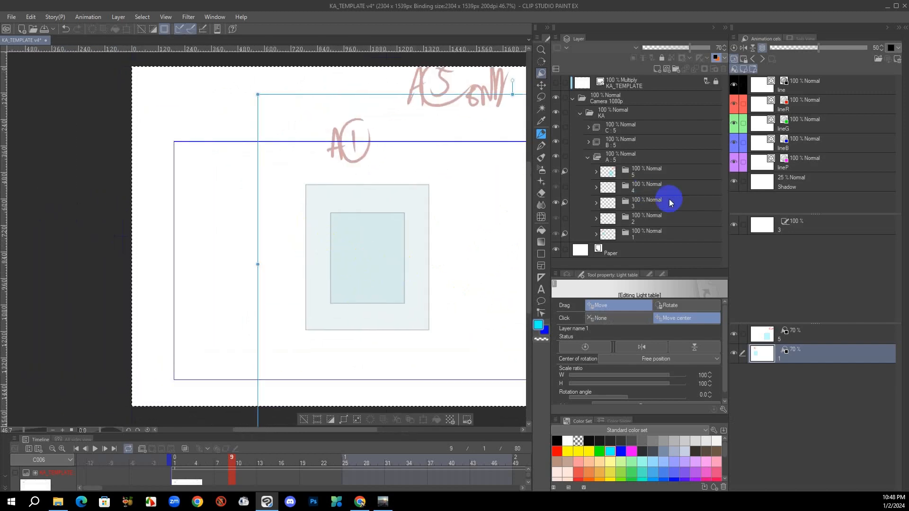
Draw a black rectangle on the line layer of cel 3, midway between the two overlapping light table rectangles
click(645, 209)
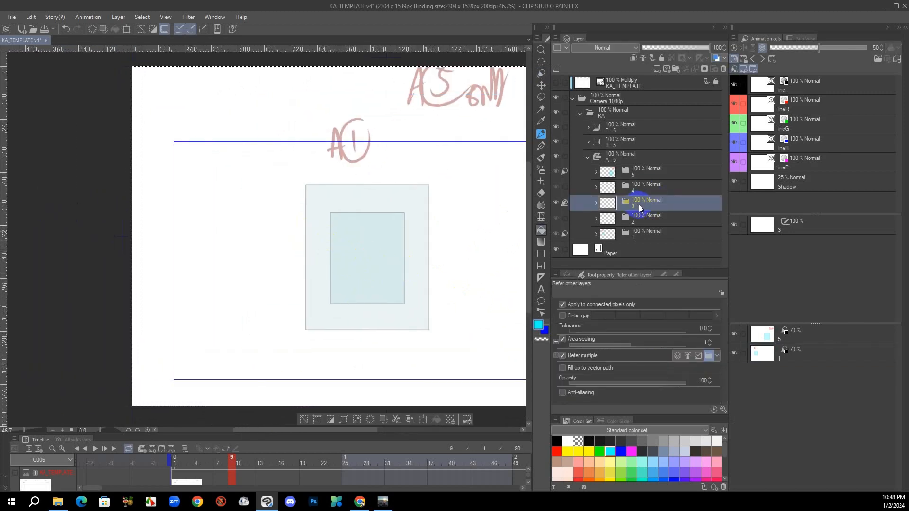
click(823, 87)
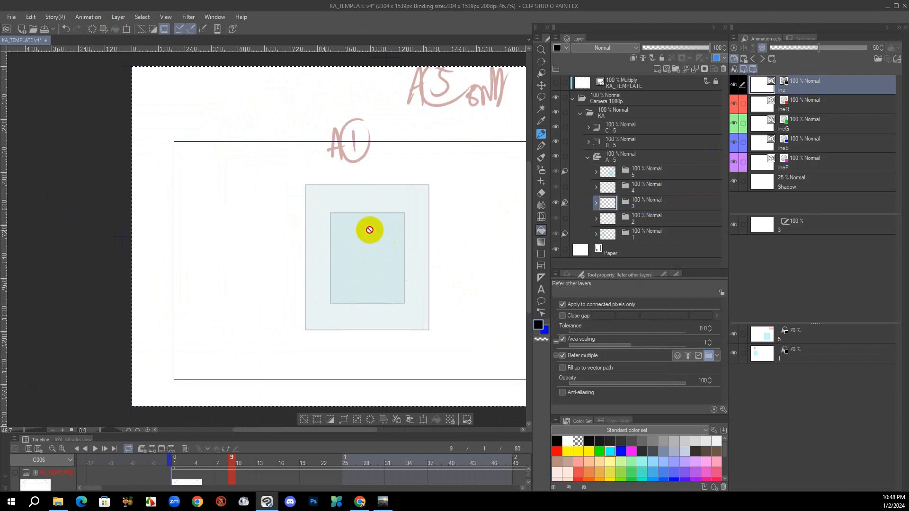
key(u)
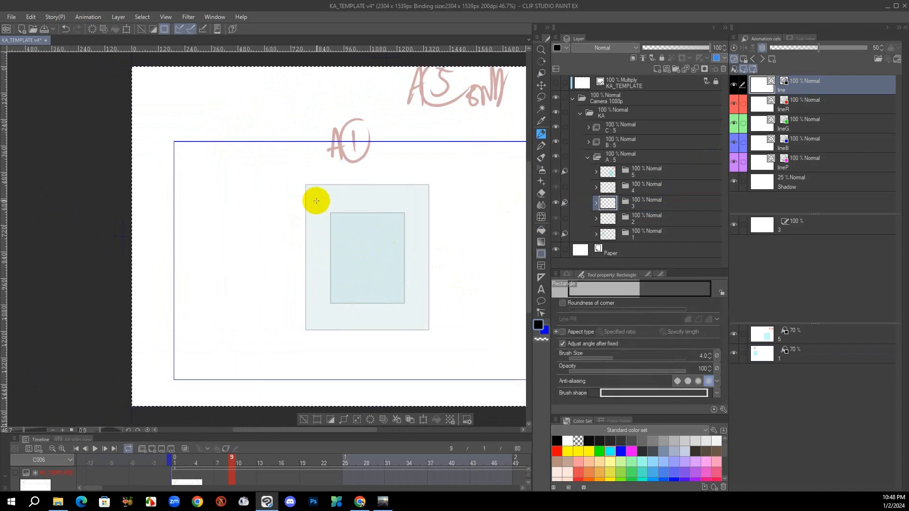
drag(316, 199, 417, 318)
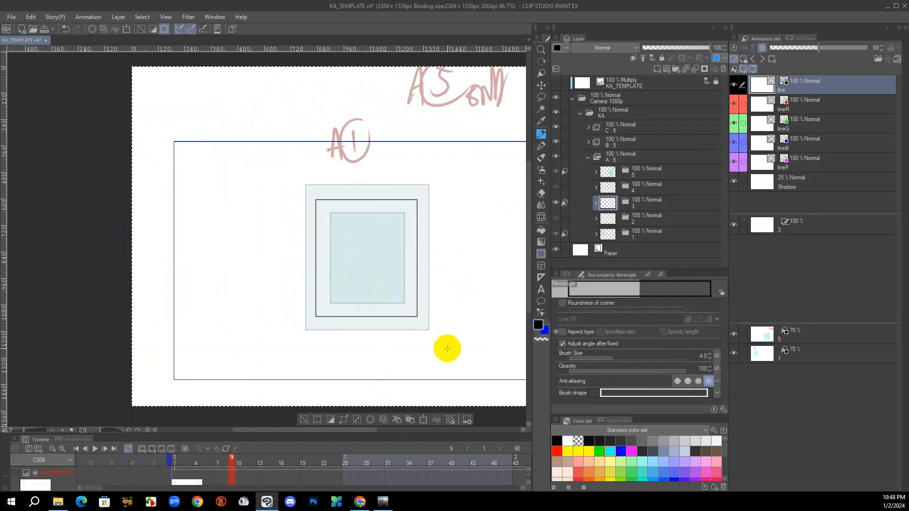
Fill the new rectangle in cel 3 with cyan on its Shadow layer
click(811, 184)
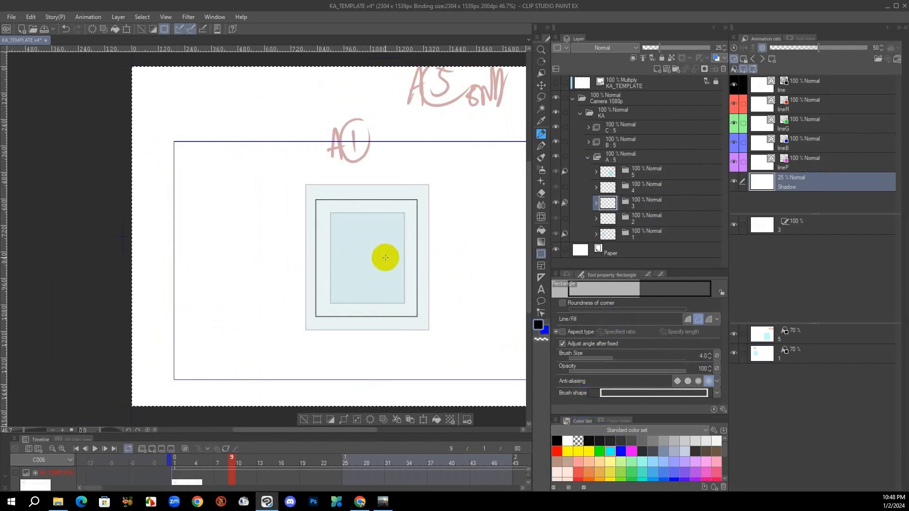
key(g)
click(386, 279)
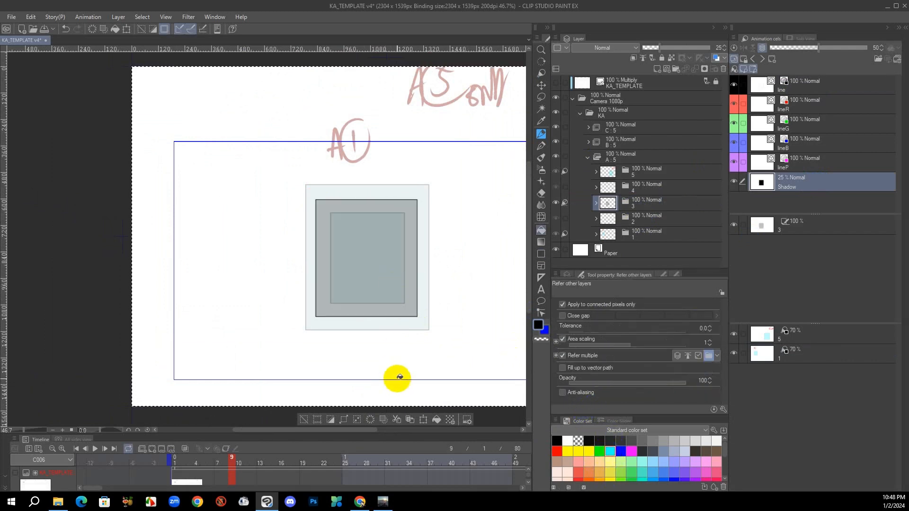
key(ctrl+z)
click(610, 451)
click(412, 287)
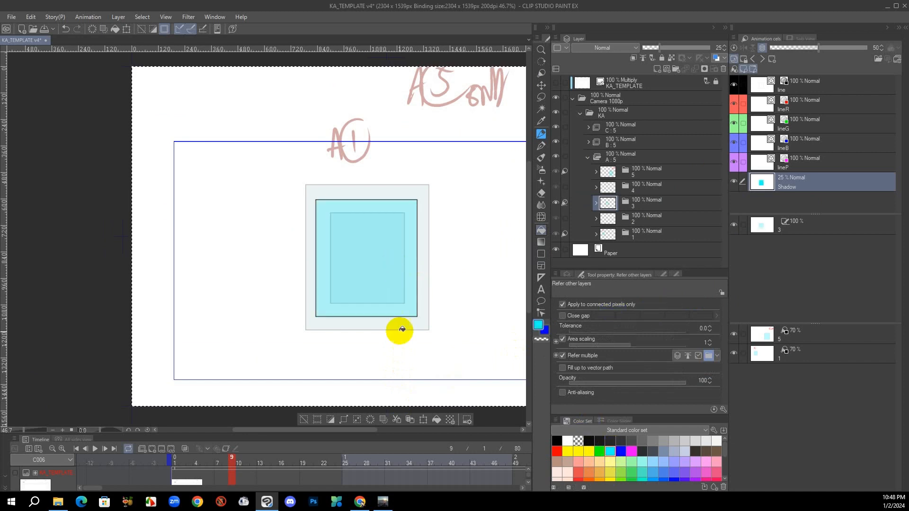
drag(420, 340, 404, 349)
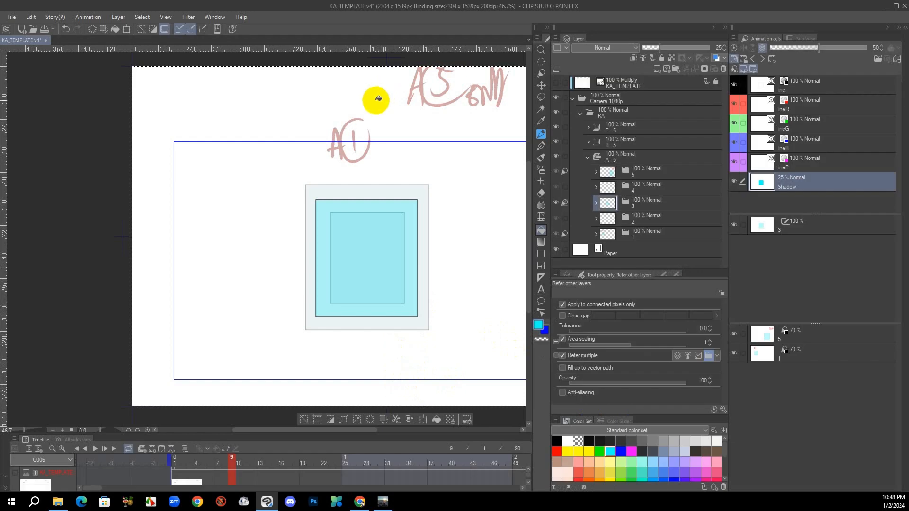
Handwrite the red label A3 above the rectangle on the lineR layer of cel 3
key(2)
drag(382, 90, 380, 133)
mouse_move(383, 91)
mouse_down()
mouse_move(395, 141)
mouse_move(400, 101)
mouse_move(404, 119)
mouse_up()
mouse_move(451, 200)
mouse_down()
mouse_move(339, 184)
mouse_move(382, 303)
mouse_up()
drag(383, 303, 418, 314)
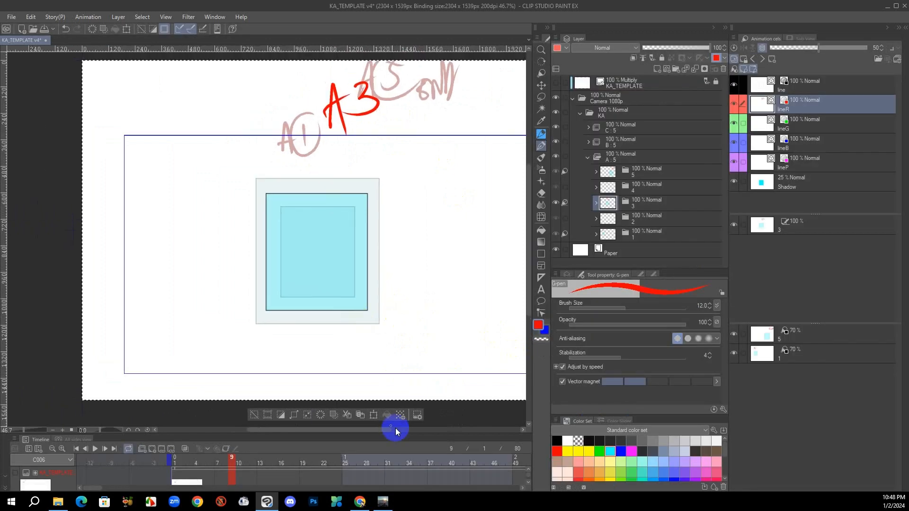
Reset the light table image of cel 1 to its original position
click(809, 359)
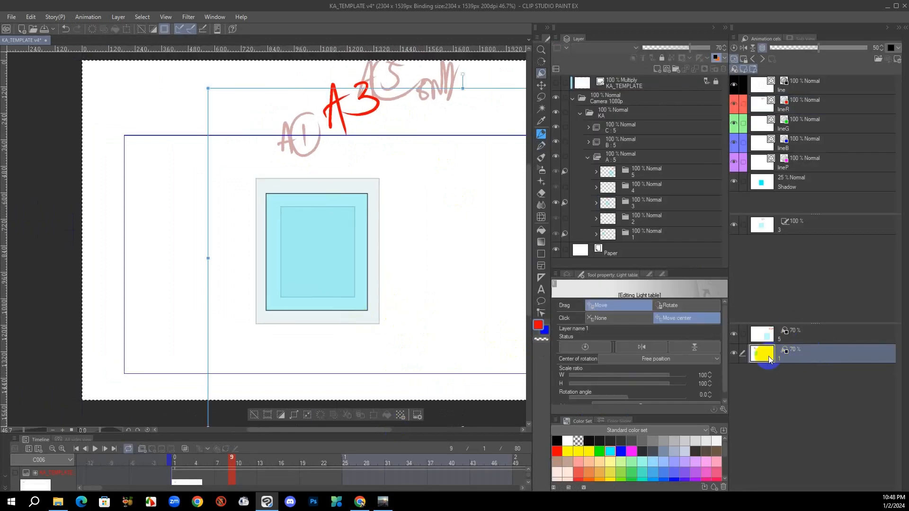
click(578, 350)
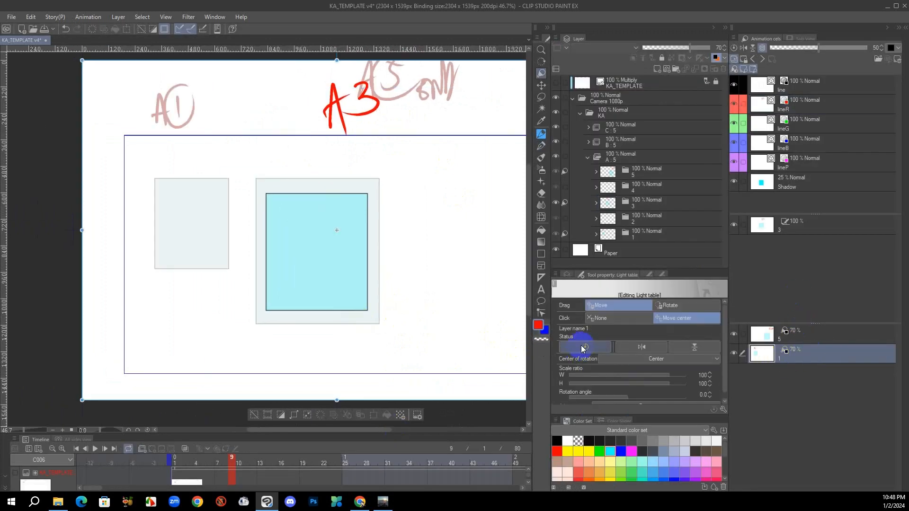
Reset the light table image of cel 5 to its original position
click(822, 339)
click(588, 347)
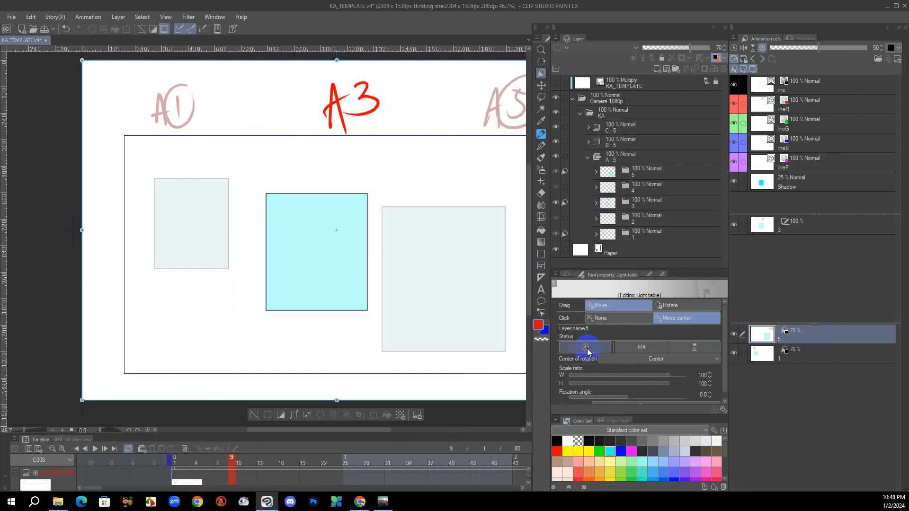
Flip back and forth through drawings A1, A3 and A5 to check the rectangle's motion
key(Left)
key(Left)
key(Left)
key(Left)
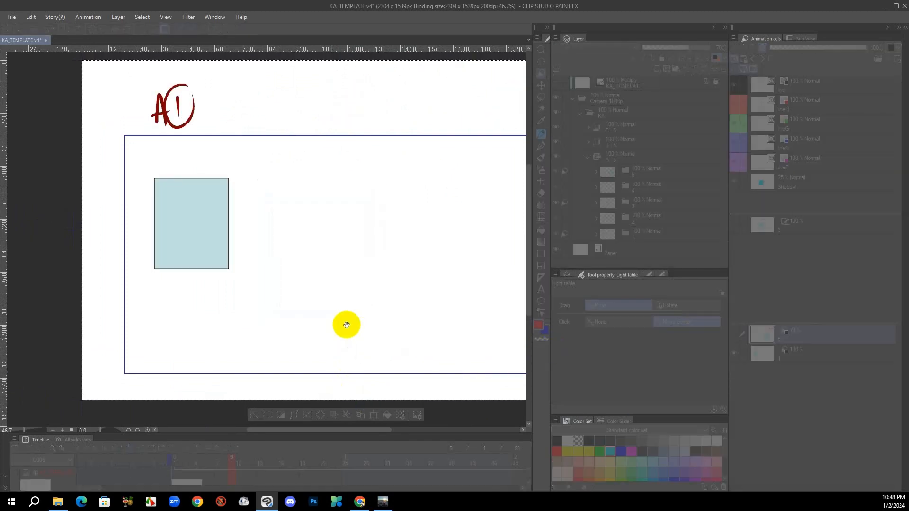
key(ctrl)
key(alt)
key(ctrl)
key(alt)
key(ctrl)
key(alt)
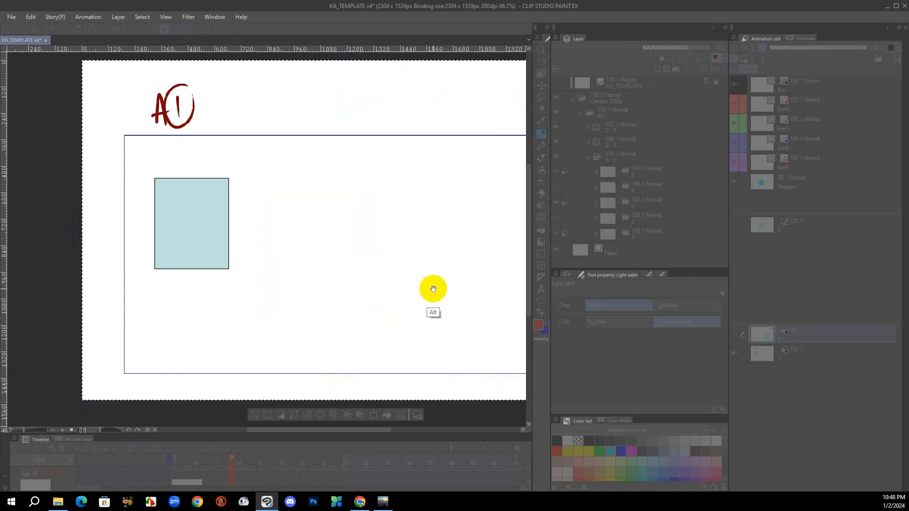
key(ctrl)
key(alt)
key(ctrl)
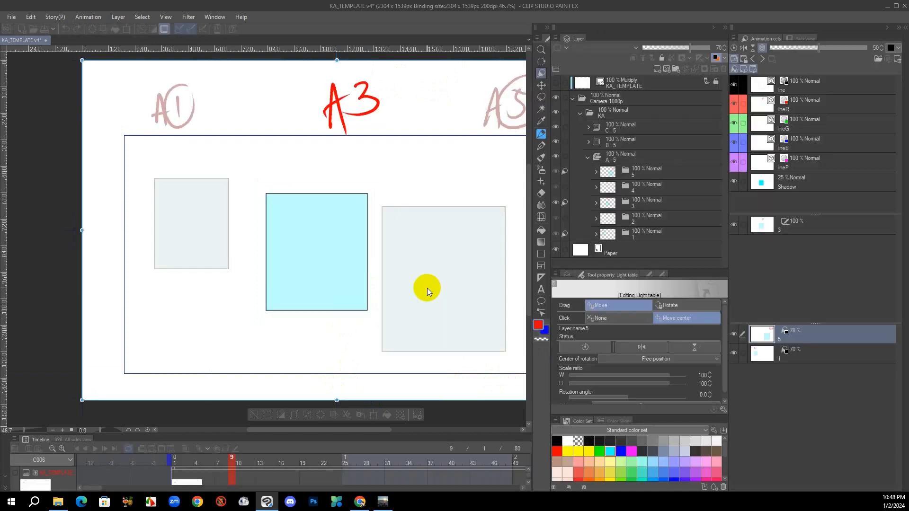
Open cel 2, switch the light table image from cel 1 to cel 3, and reset the light table images of cels 3 and 5
click(657, 213)
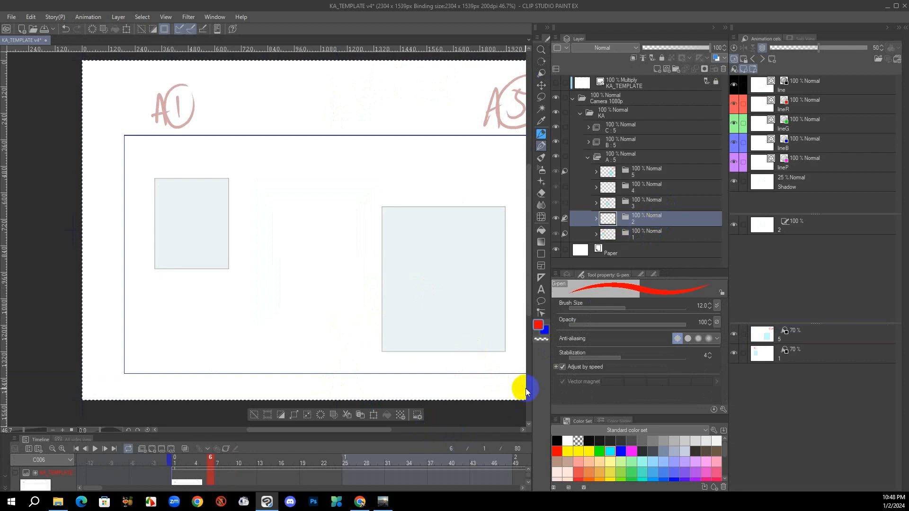
click(812, 355)
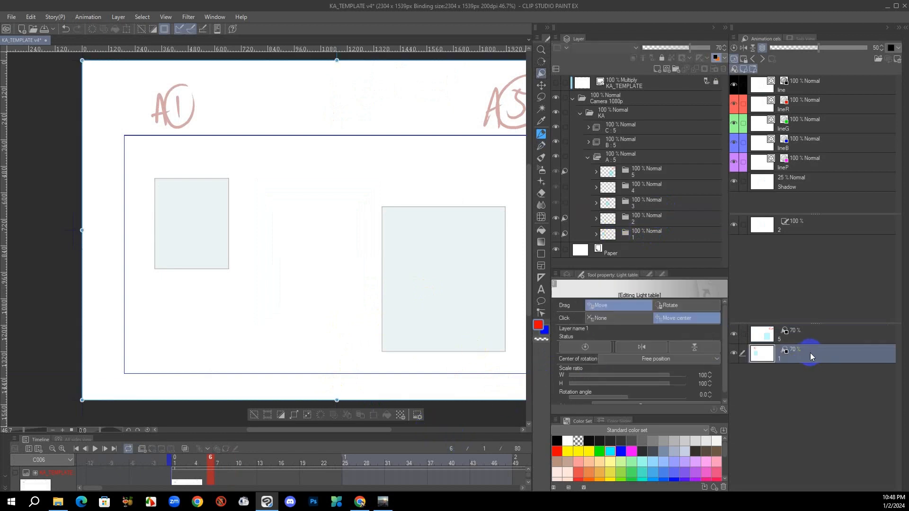
key(Right)
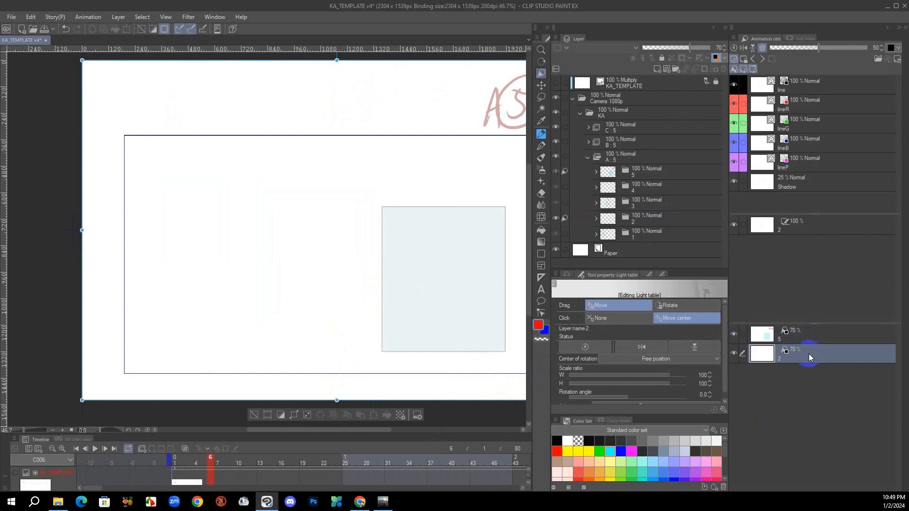
key(Right)
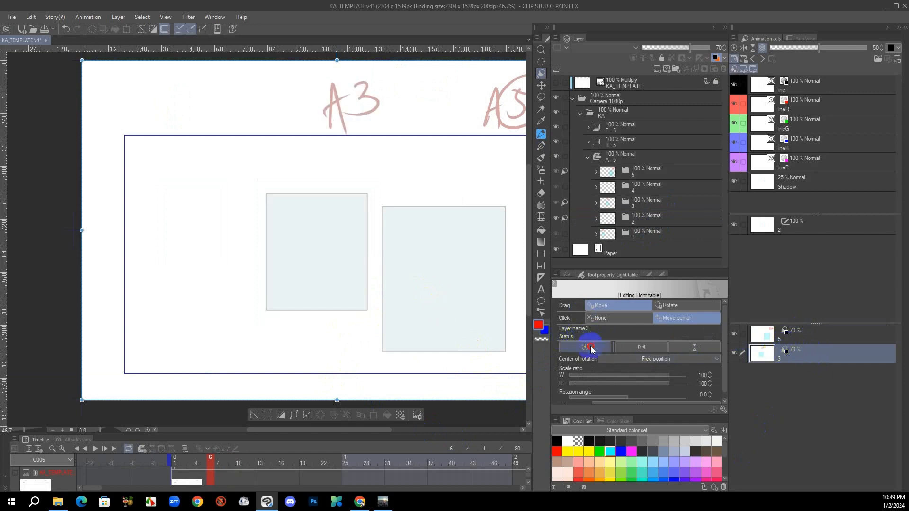
click(591, 350)
click(813, 339)
click(592, 348)
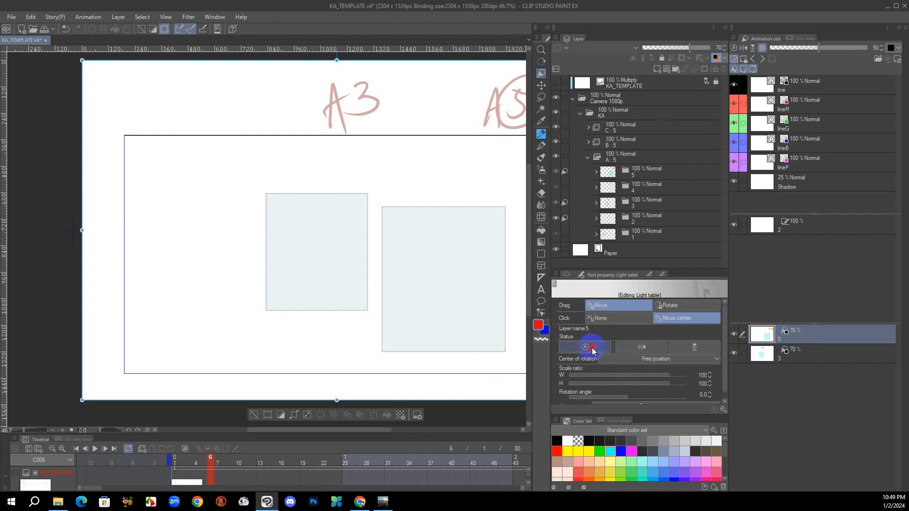
click(810, 354)
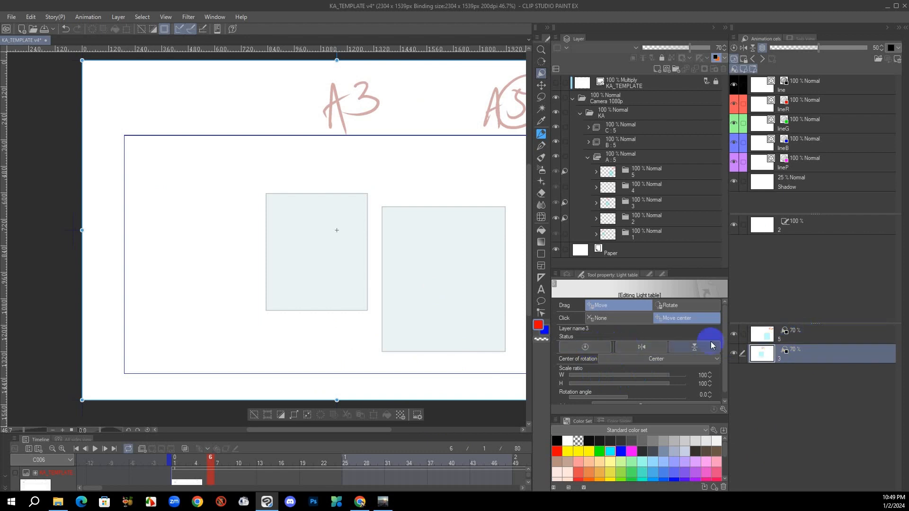
click(797, 340)
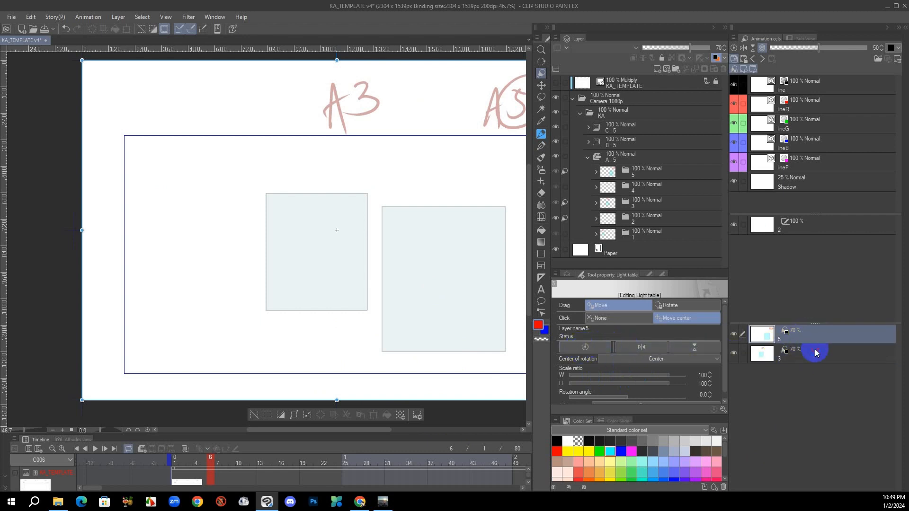
Move the light table image of cel 3 so its rectangle's upper-left corner coincides with that of cel 5's rectangle
click(654, 218)
drag(491, 306, 404, 314)
click(810, 355)
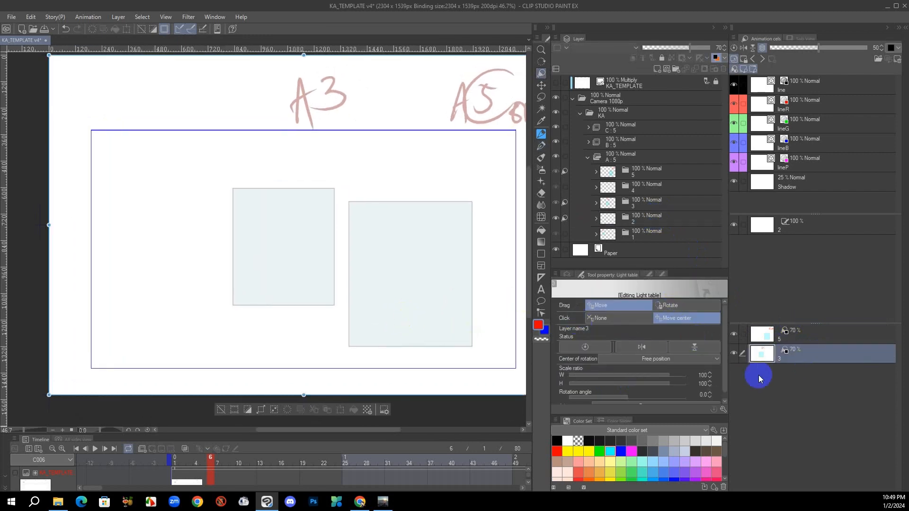
key(y)
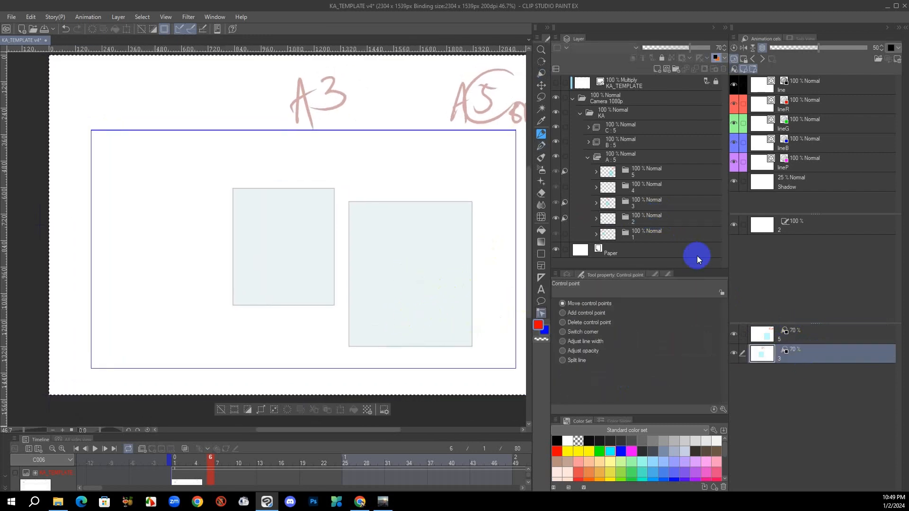
click(796, 349)
drag(454, 301, 403, 286)
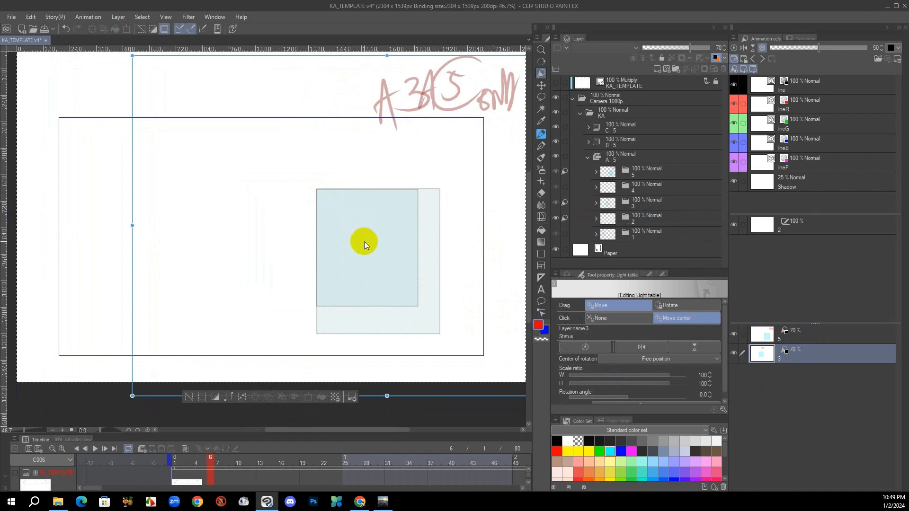
Move the canvas to the centre, about halfway between light table images 3 and 5
key(F1)
drag(348, 303, 338, 306)
click(410, 305)
click(410, 305)
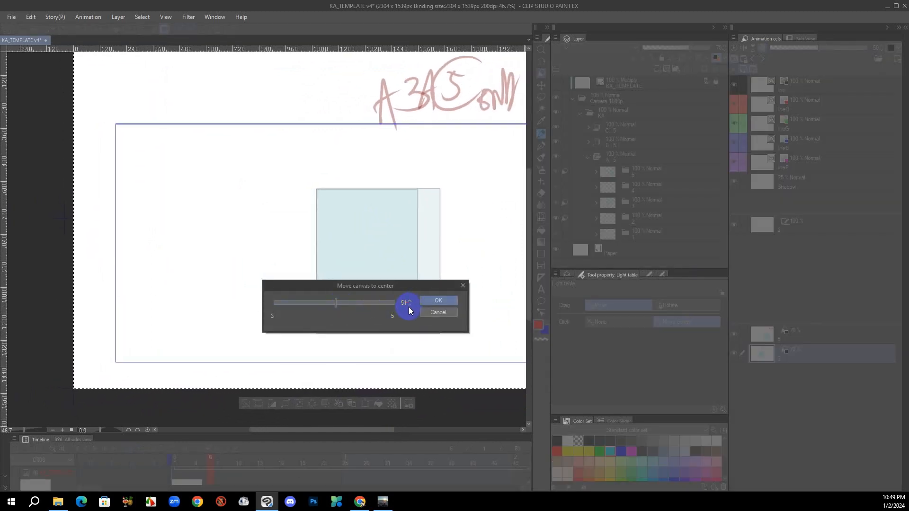
click(409, 305)
click(439, 300)
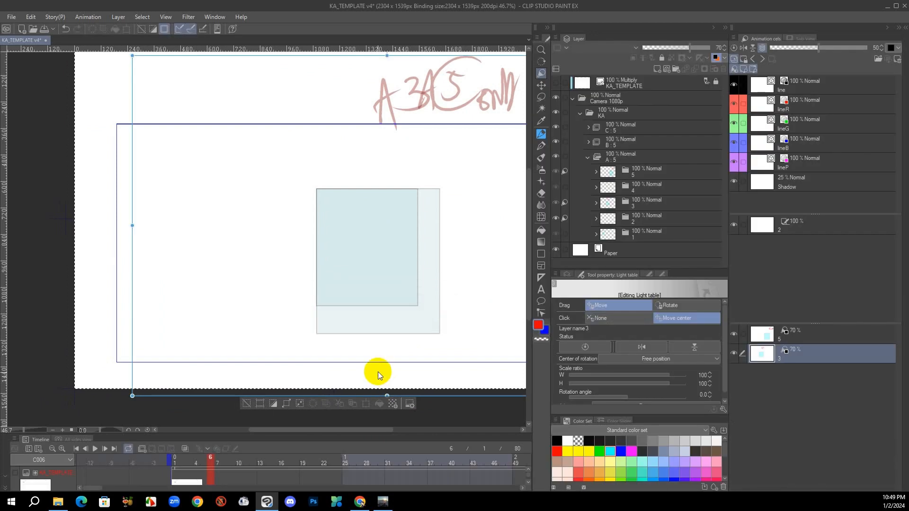
Draw a black rectangle on the line layer of cel 2, midway in size between the two overlapping light table rectangles
click(663, 217)
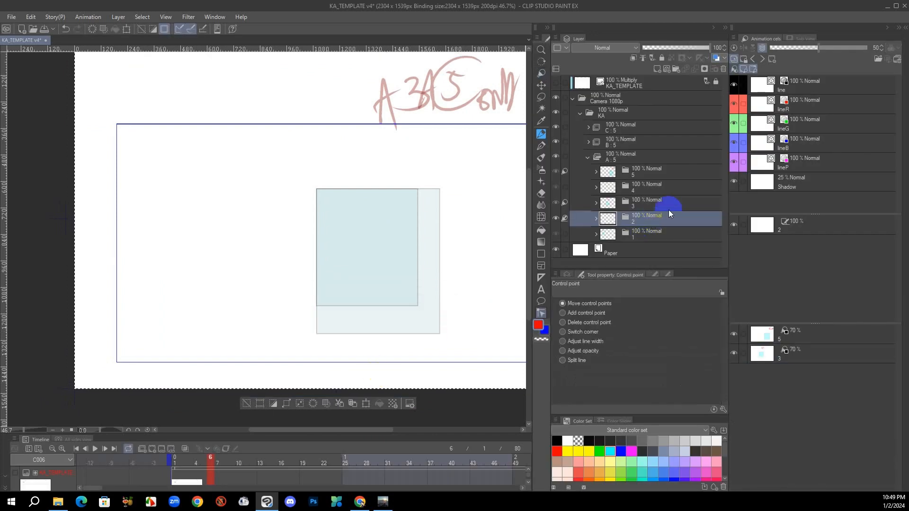
click(635, 225)
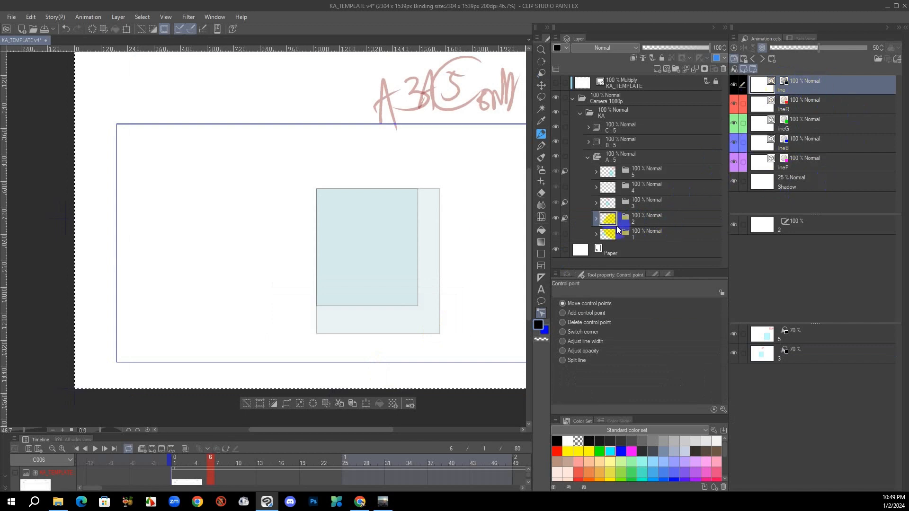
key(u)
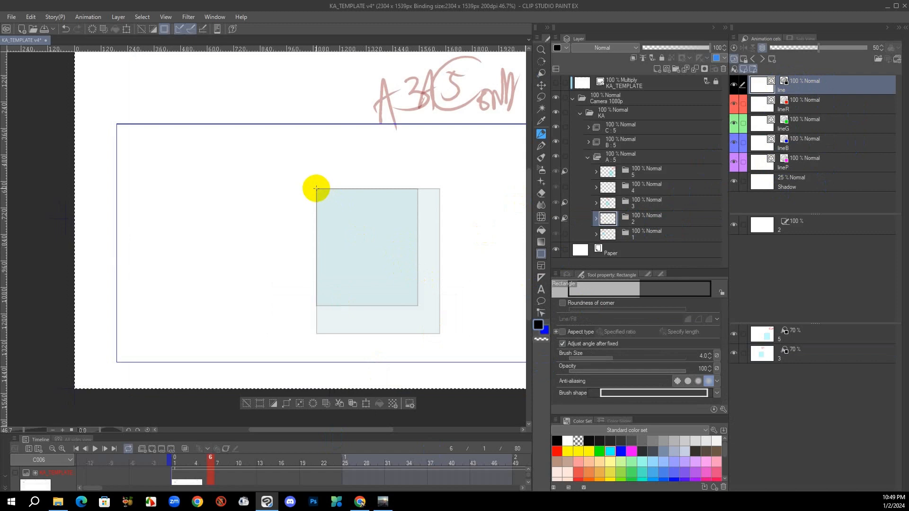
mouse_move(316, 189)
mouse_down()
mouse_move(391, 312)
mouse_move(429, 322)
mouse_up()
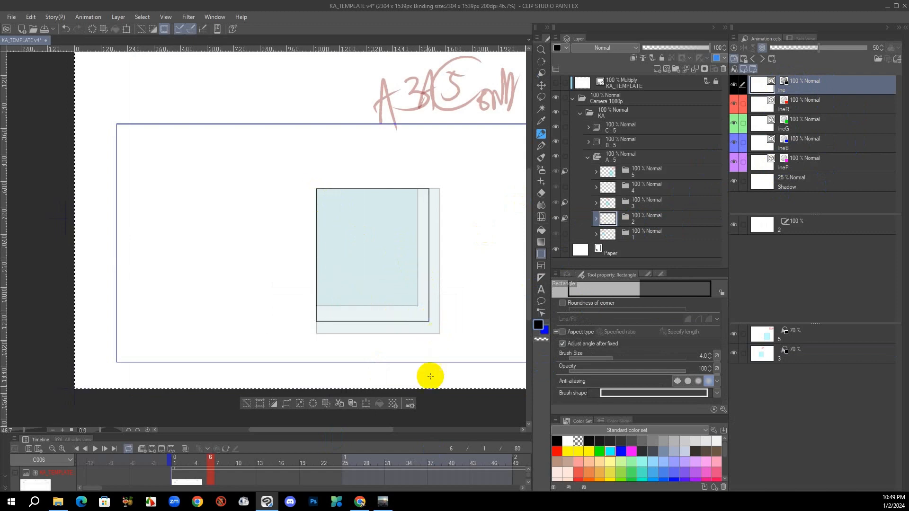
Fill the new rectangle in cel 2 with cyan on its Shadow layer
click(755, 193)
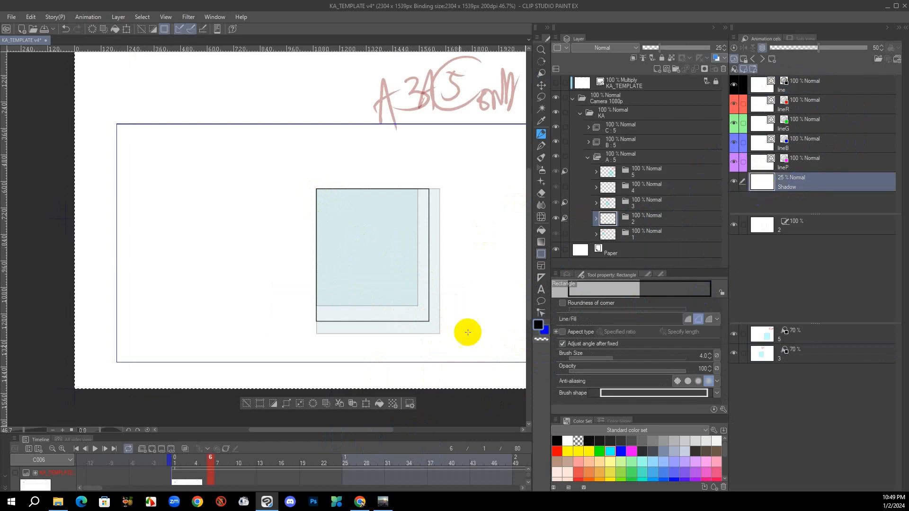
click(611, 451)
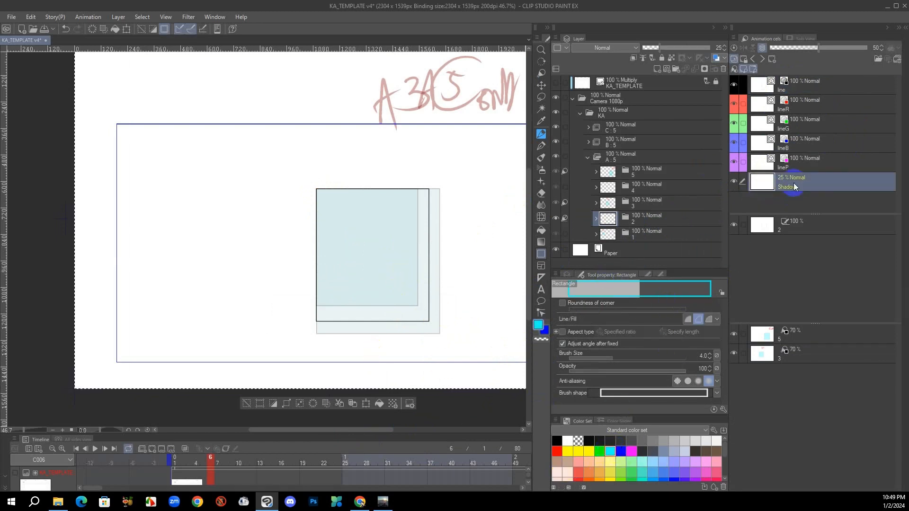
key(g)
click(394, 256)
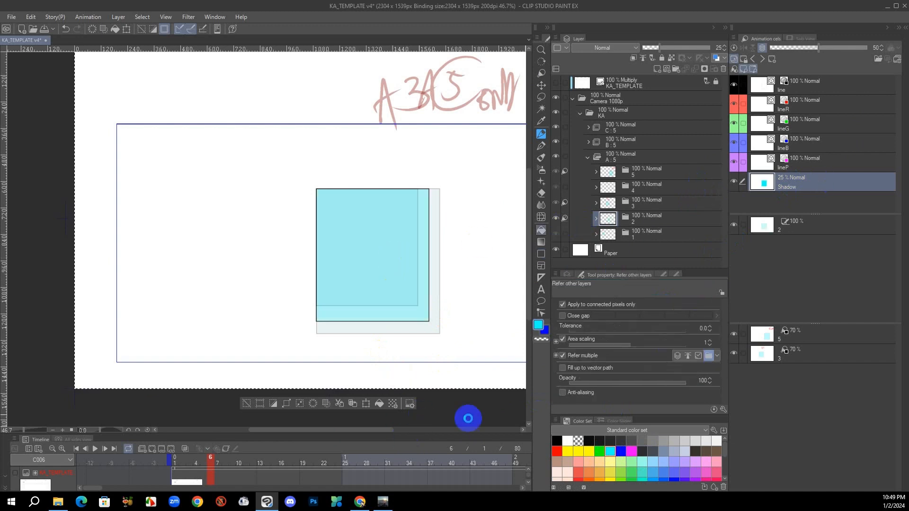
Reset the light table images of cels 3 and 5 to their original positions
click(807, 356)
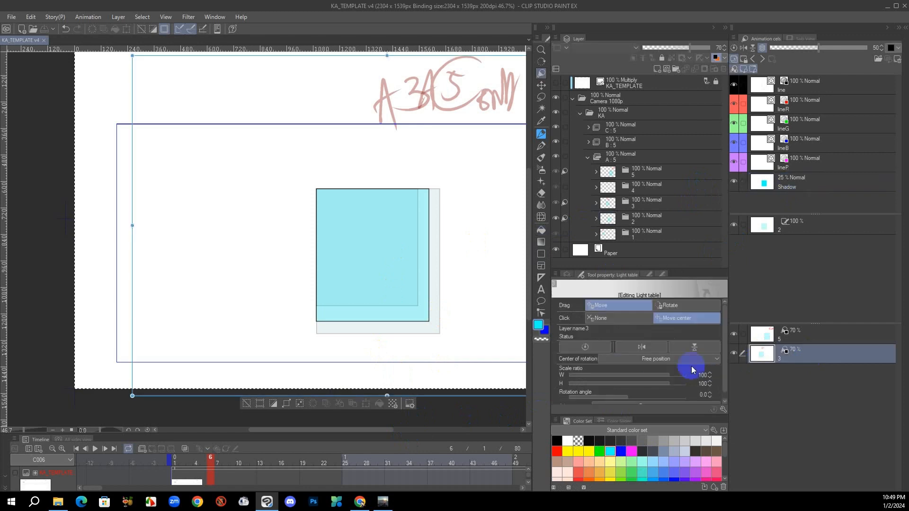
click(587, 346)
click(810, 337)
click(585, 348)
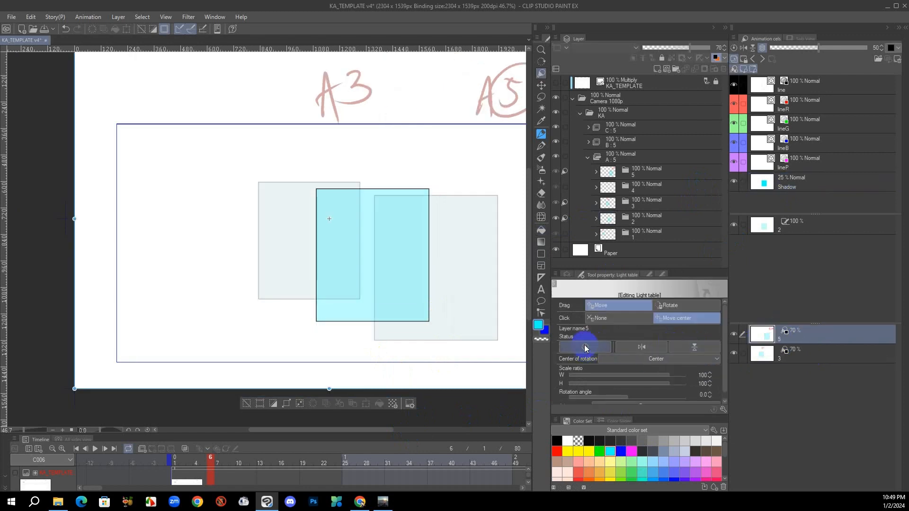
Flip between the neighbouring drawings and the new in-between, and toggle cel 2's visibility to check the motion and cel assignment
drag(448, 339, 389, 343)
alt+click(388, 344)
alt+click(388, 343)
alt+click(387, 344)
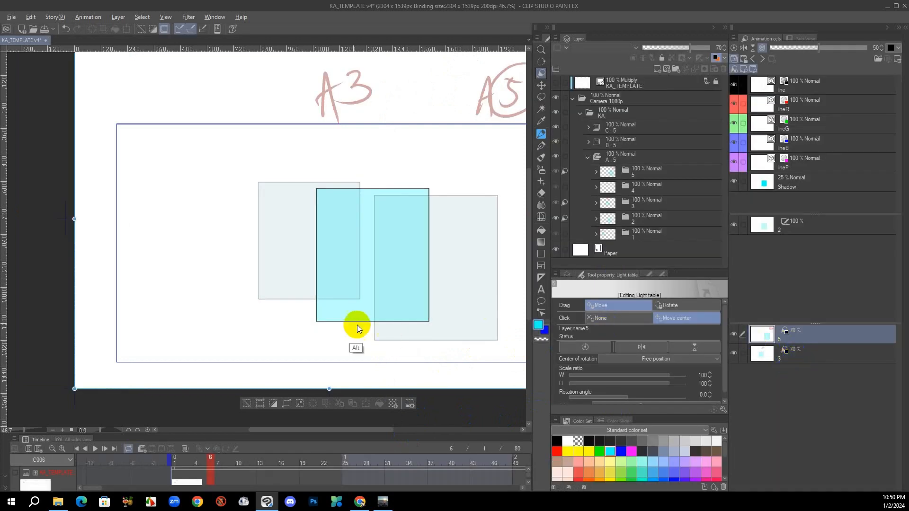
alt+click(337, 335)
alt+click(337, 335)
alt+click(337, 335)
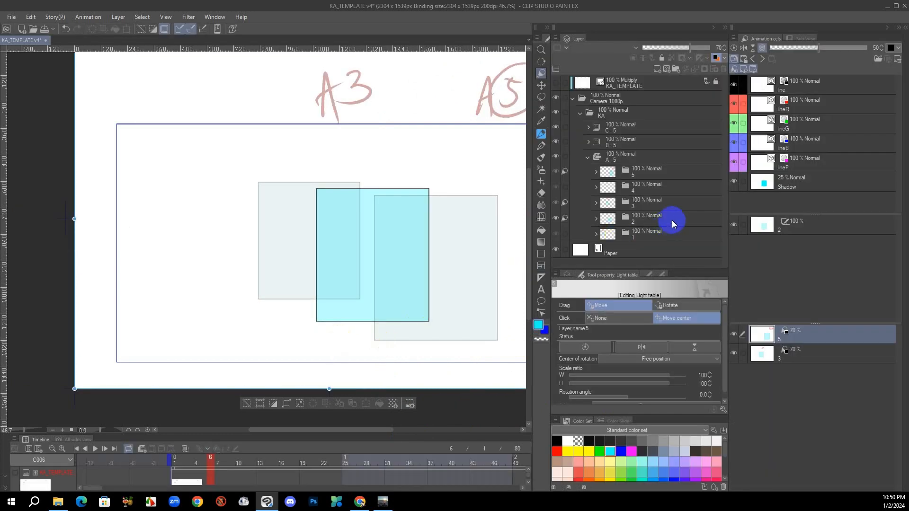
click(651, 221)
click(555, 218)
click(555, 218)
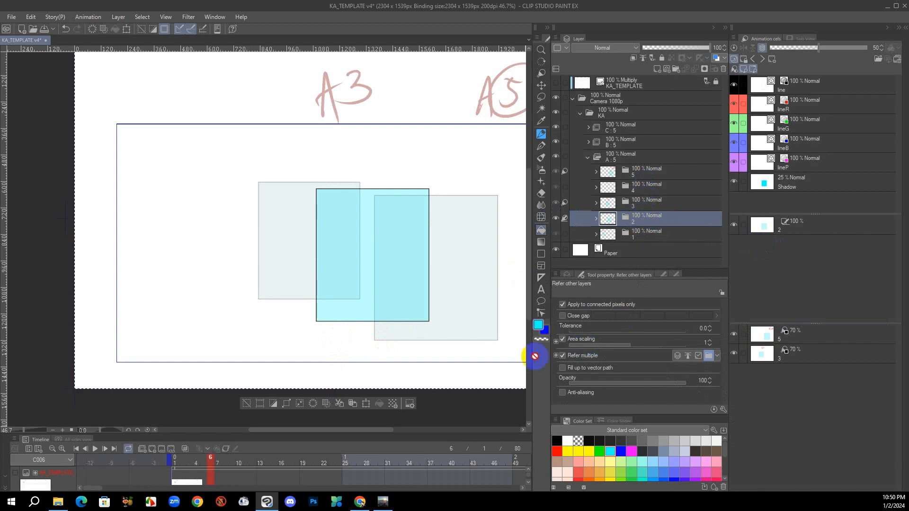
key(alt+f)
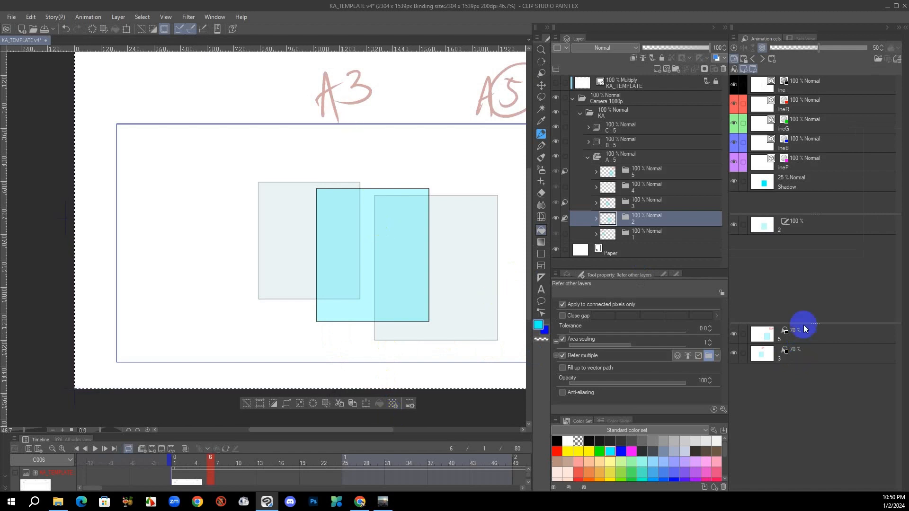
drag(391, 295, 391, 318)
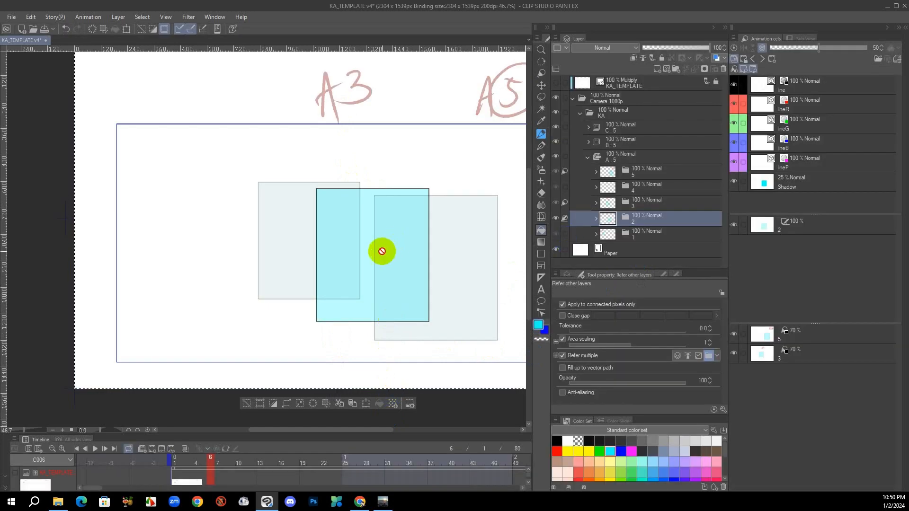
Lasso the whole rectangle drawing in cel 2 and cut it out
key(m)
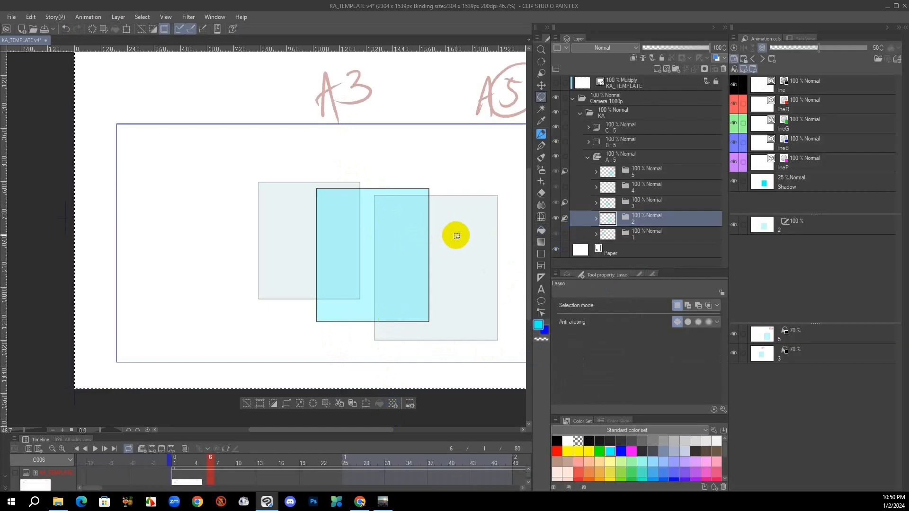
mouse_move(457, 234)
mouse_down()
mouse_move(235, 285)
mouse_move(463, 256)
mouse_up()
key(Delete)
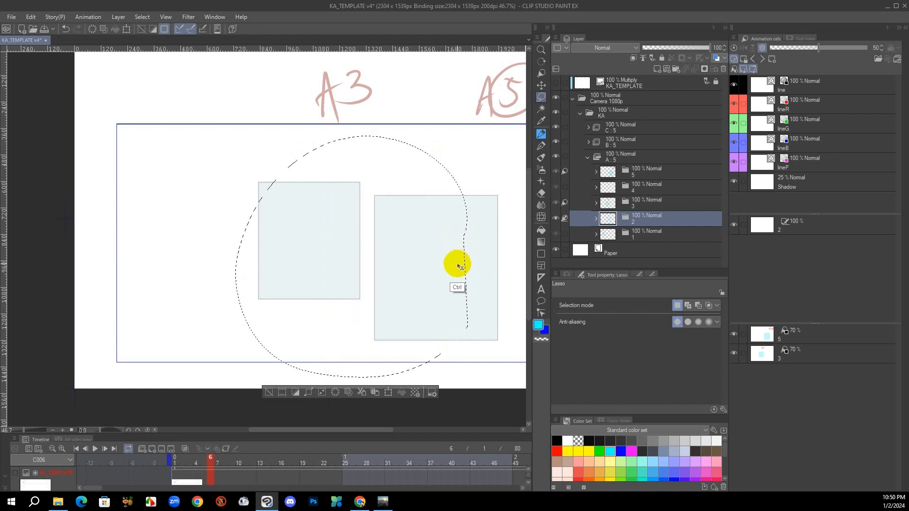
Try to paste the cut rectangle drawing into cel 4, and undo the paste
click(653, 187)
key(ctrl+v)
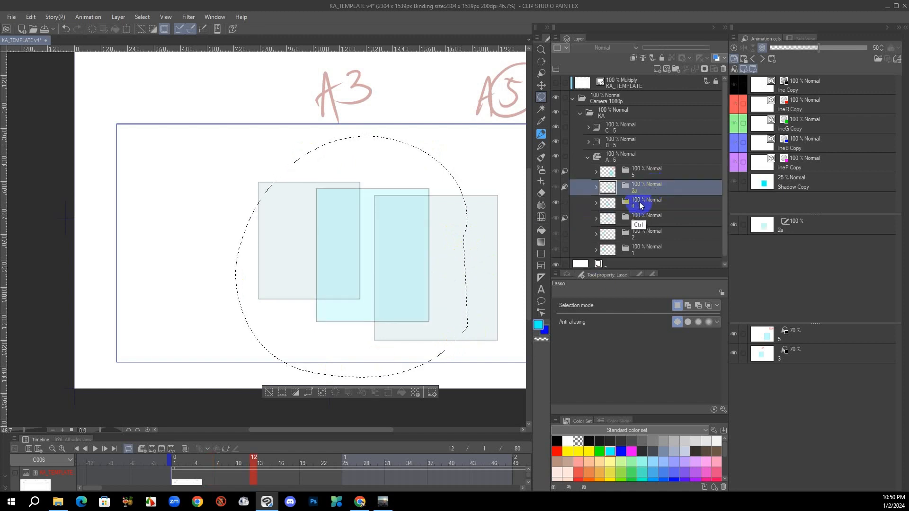
key(ctrl+d)
key(ctrl+z)
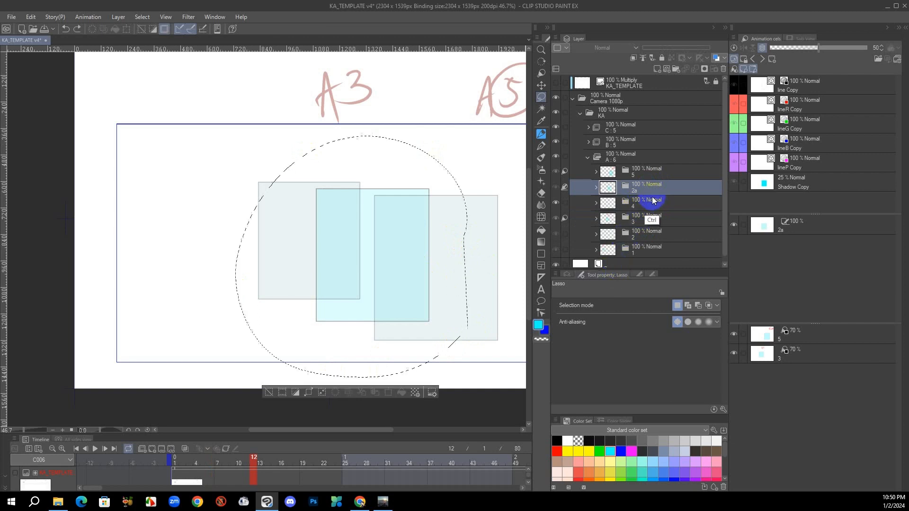
key(ctrl+z)
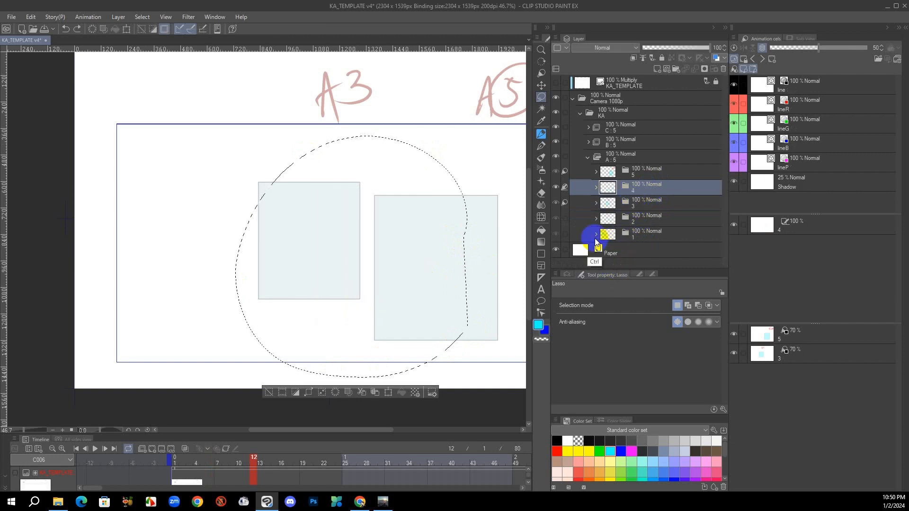
Paste the cut rectangle drawing into cel 4 and clear the selection
click(595, 187)
click(648, 205)
key(ctrl+v)
click(595, 188)
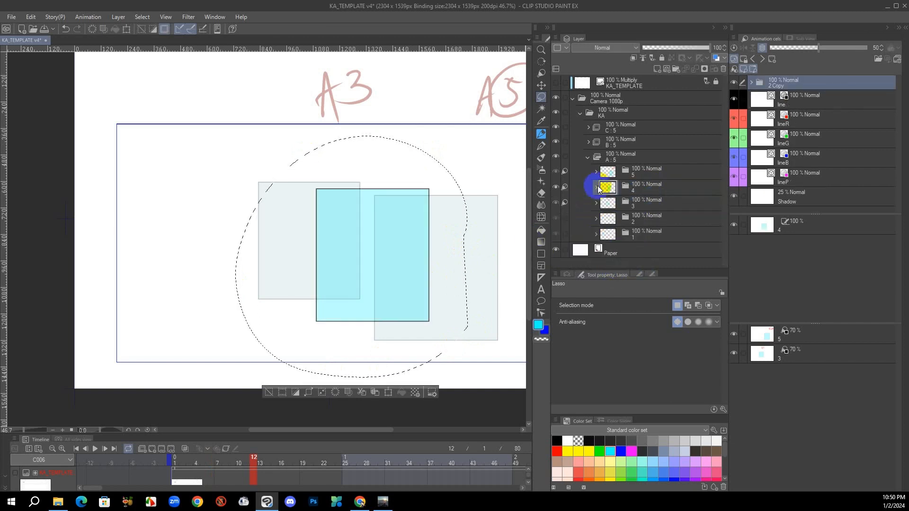
key(alt)
key(ctrl+d)
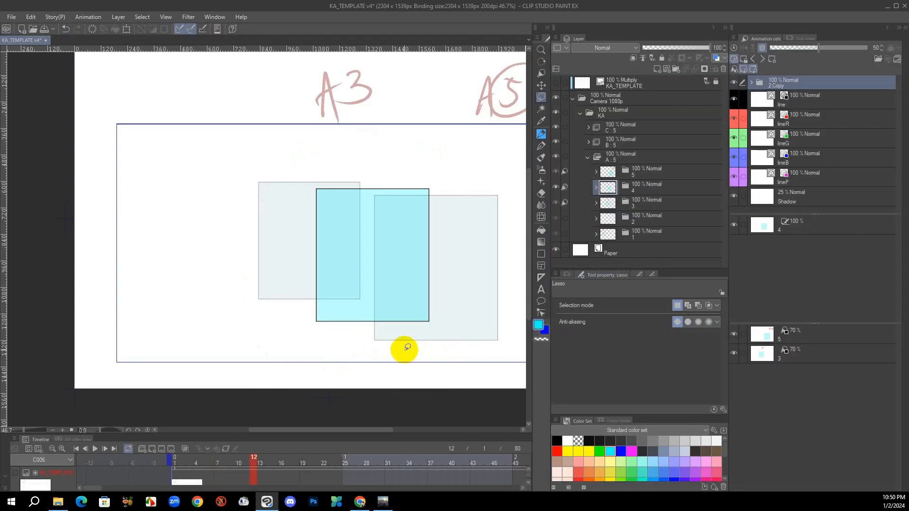
Flip between the light table drawings and cel 4 to check the in-between's motion
key(alt)
key(alt)
key(alt)
key(alt)
key(alt)
key(alt)
key(alt)
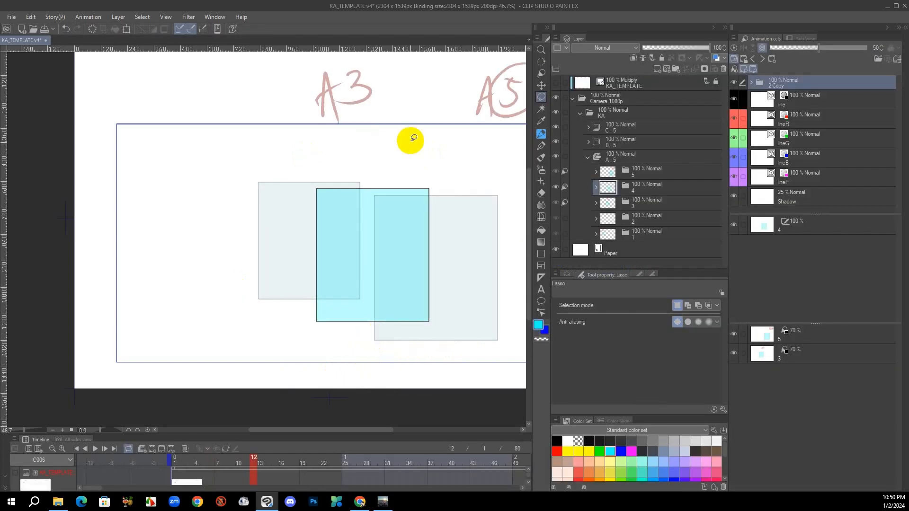
Write the label "A4" in red between the A3 and A5 labels on cel 4's lineR layer
click(817, 125)
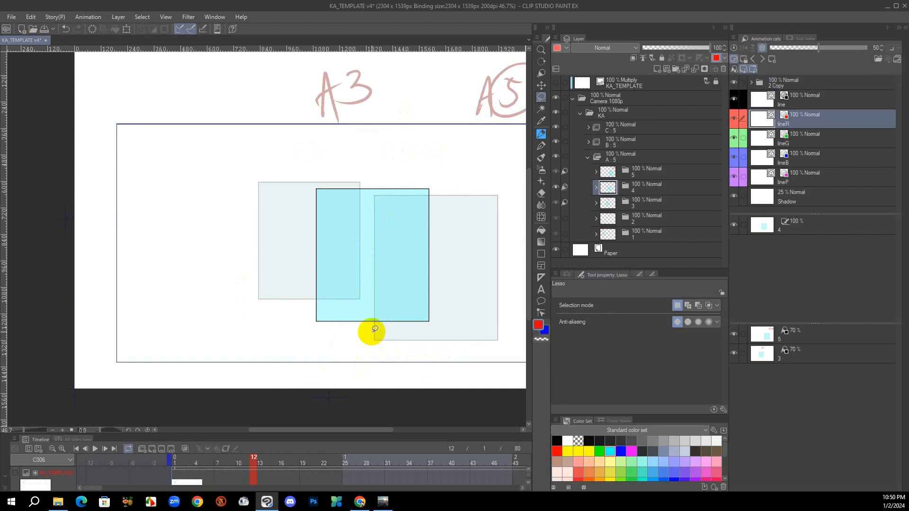
key(p)
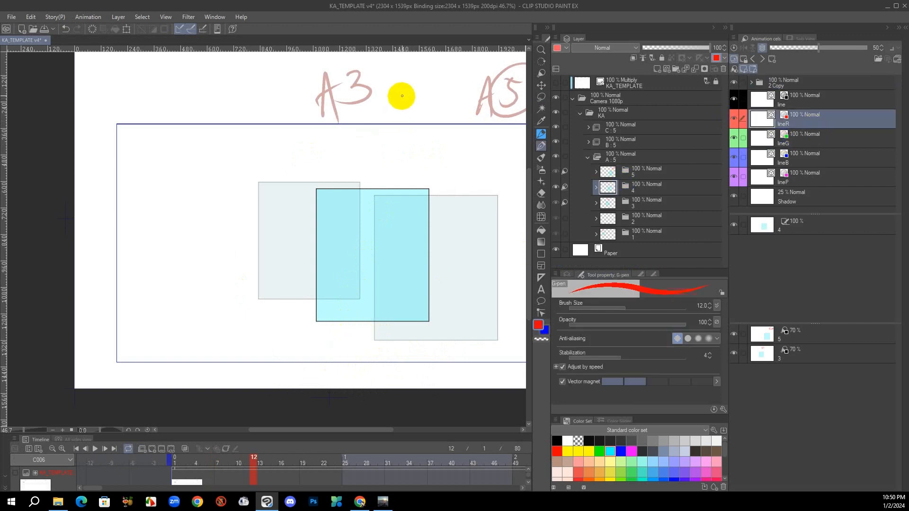
mouse_move(398, 125)
mouse_down()
mouse_move(412, 122)
mouse_move(418, 100)
mouse_up()
drag(426, 76, 431, 126)
drag(442, 284, 377, 378)
drag(365, 303, 353, 339)
Change the light table image of cel 5 to cel 1, placed below cel 3's image, and select cel 2 for drawing
click(803, 354)
click(805, 337)
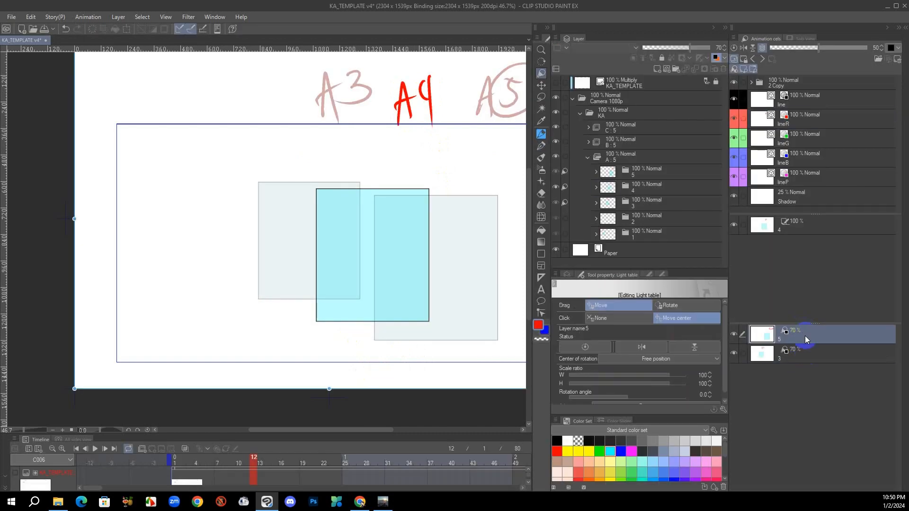
key(Left)
key(Left)
key(Left)
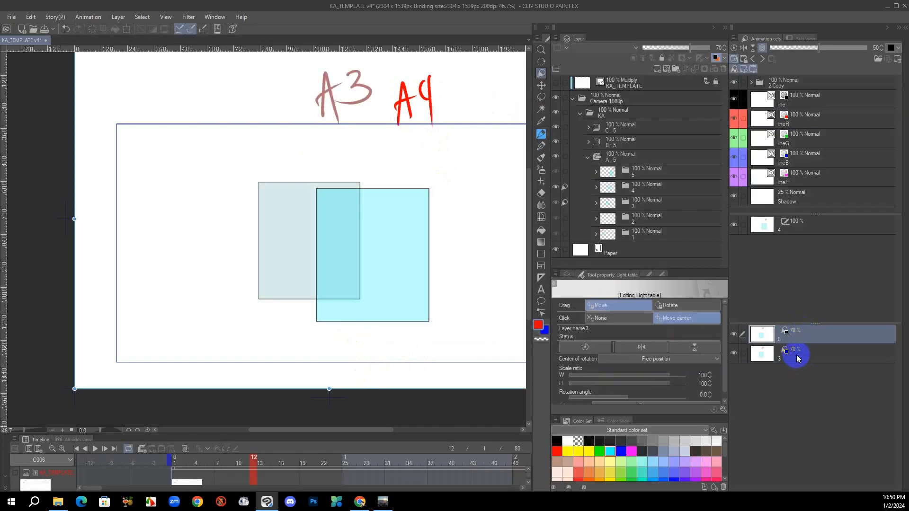
key(Left)
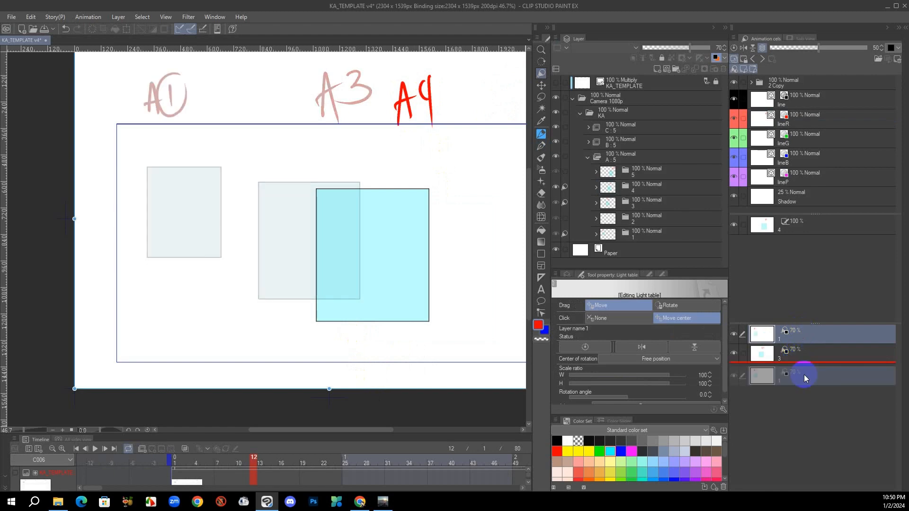
click(635, 219)
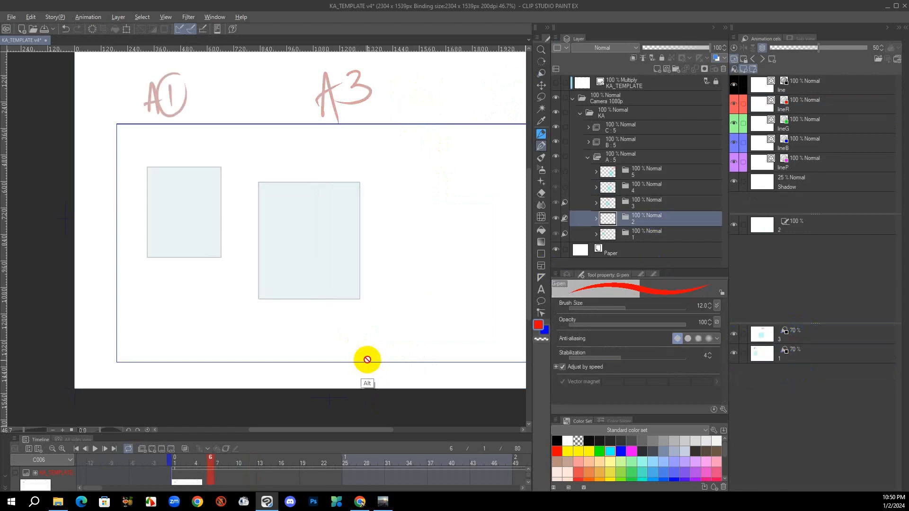
drag(368, 359, 356, 328)
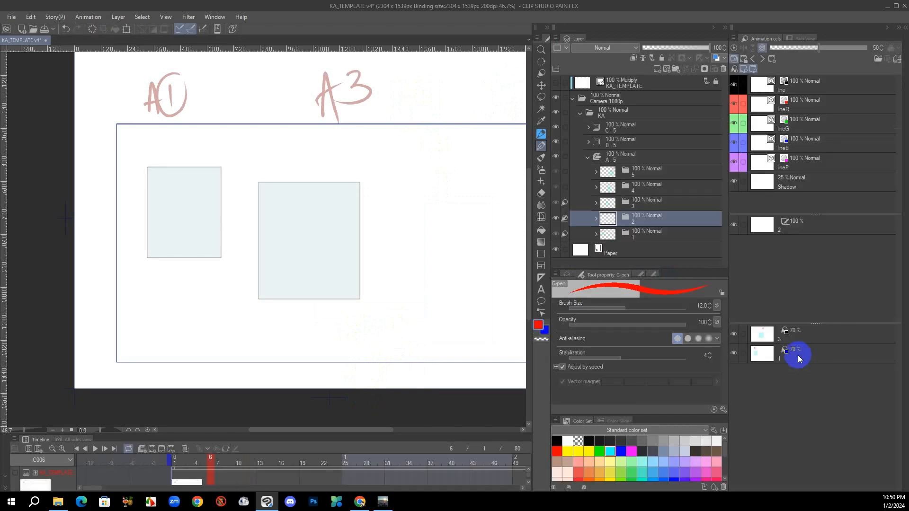
Move cel 3's light table image over cel 1's rectangle, centred horizontally with the top edges aligned
click(798, 355)
click(801, 339)
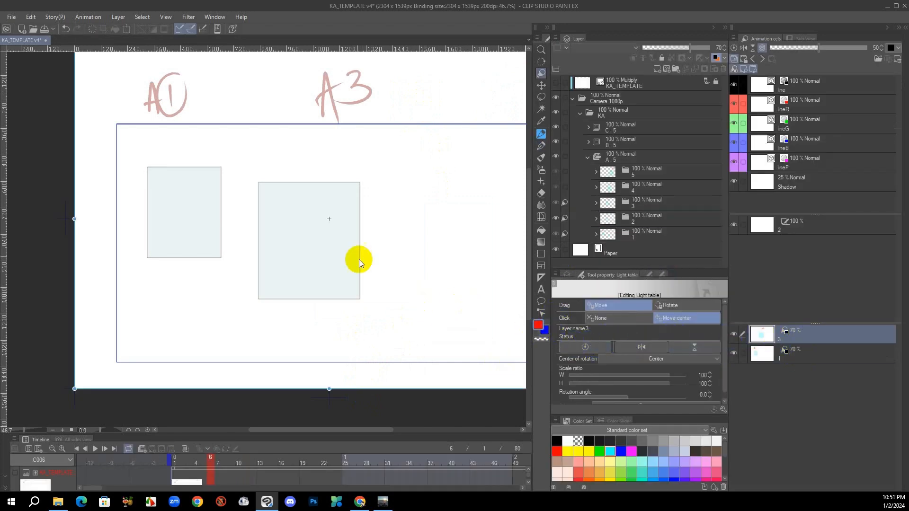
drag(359, 259, 287, 227)
drag(362, 299, 363, 304)
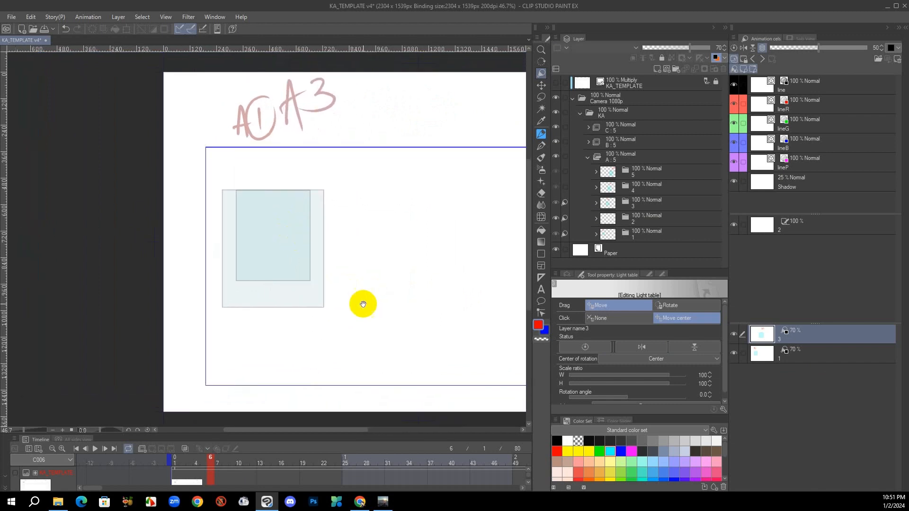
Move the canvas to the centre, about halfway between light table images 1 and 3
right_click(808, 358)
click(816, 461)
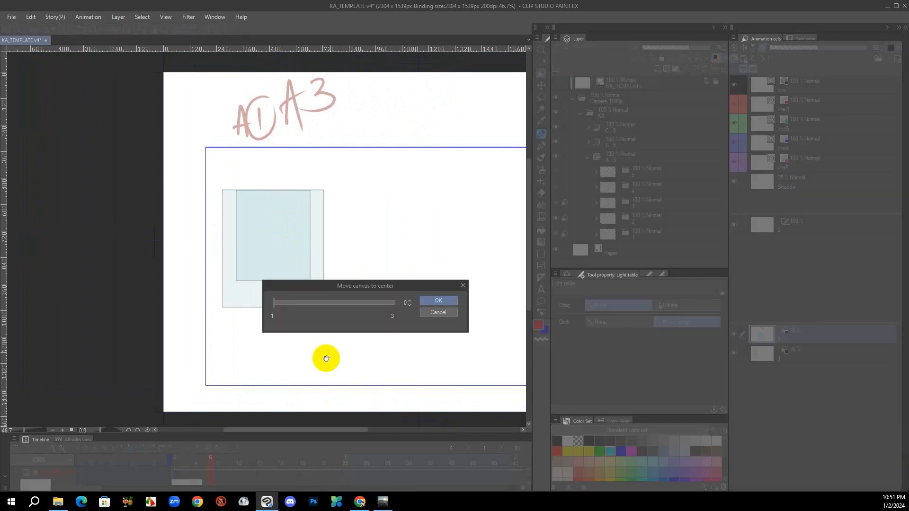
drag(332, 303, 341, 305)
click(409, 306)
click(408, 306)
click(408, 306)
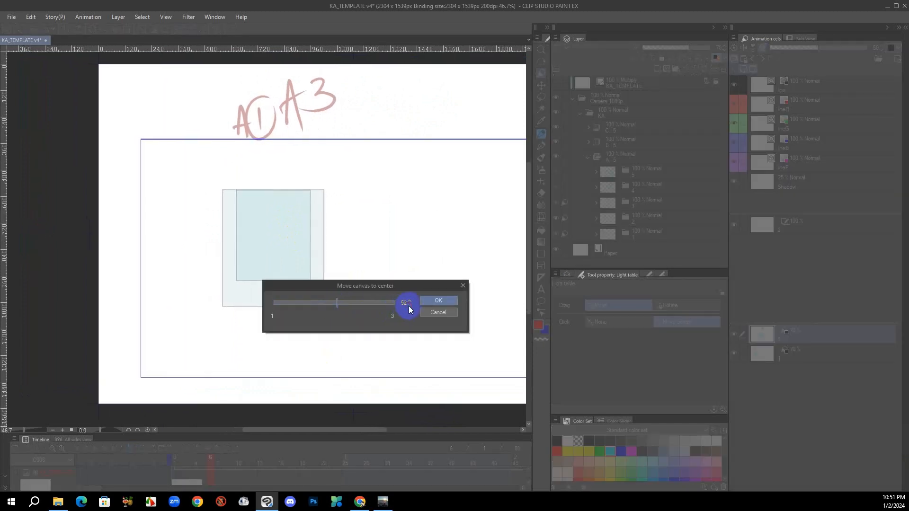
click(409, 307)
click(408, 306)
click(438, 300)
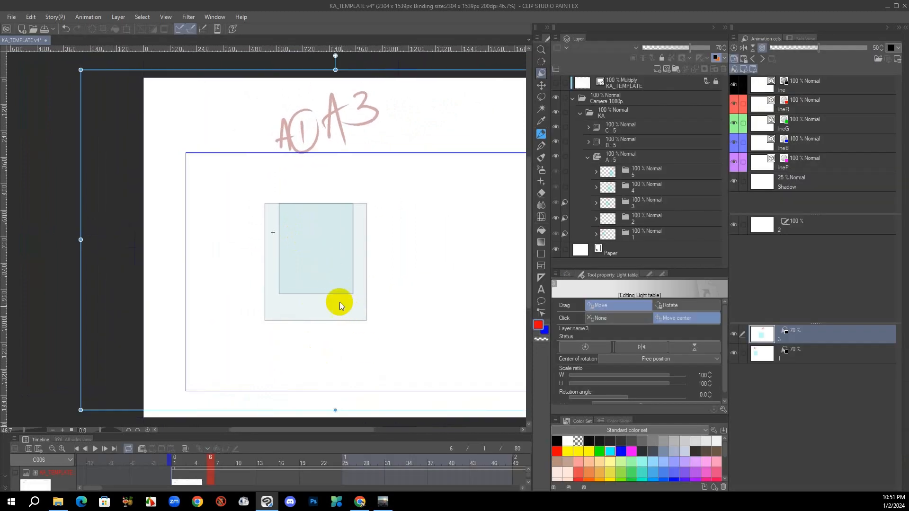
Draw a black in-between rectangle on cel 2's line layer, midway in size between the overlaid A1 and A3 rectangles
click(646, 218)
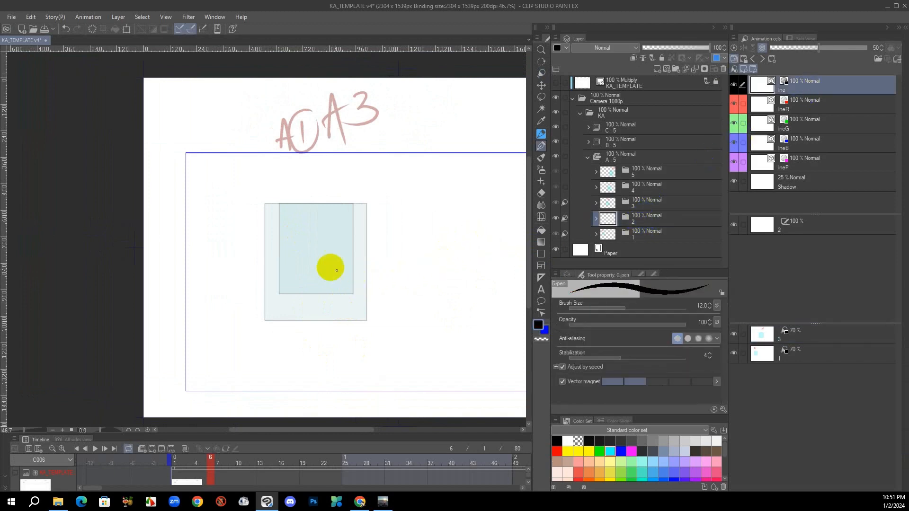
key(u)
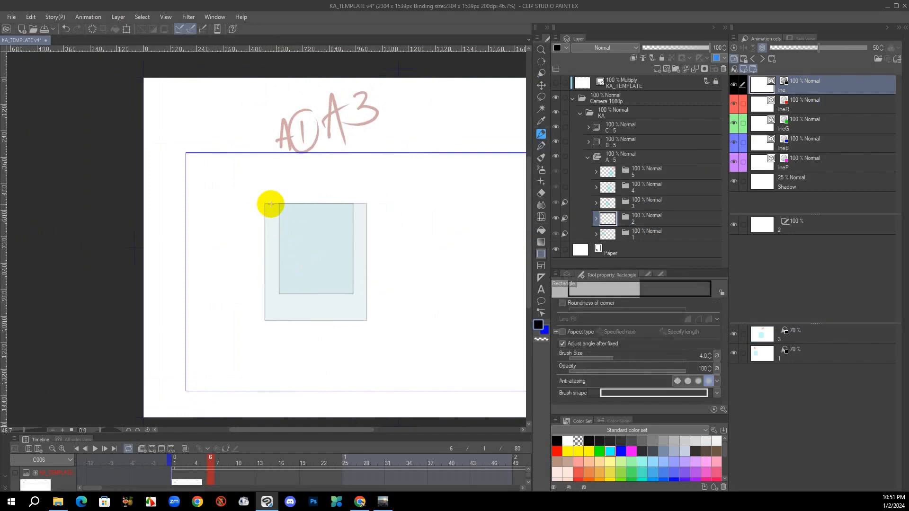
drag(271, 205, 359, 307)
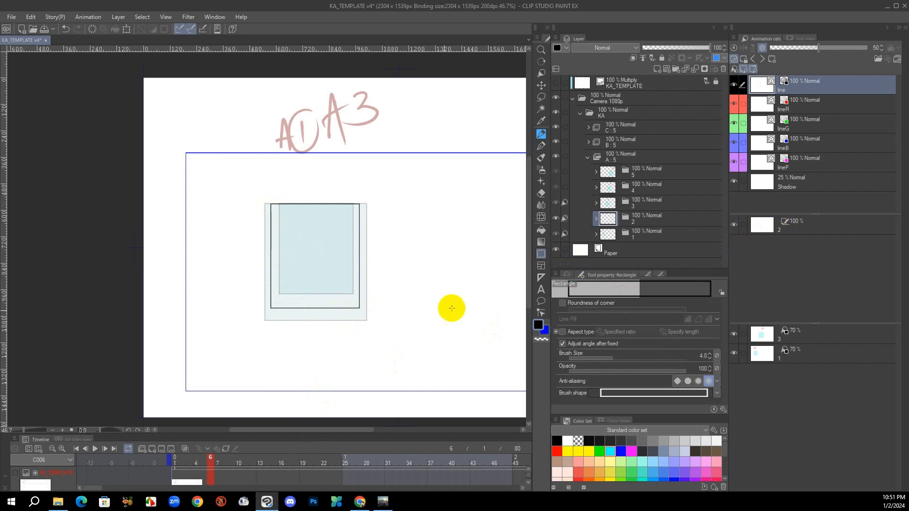
Fill the new rectangle with cyan on cel 2's Shadow layer and save the file
click(825, 190)
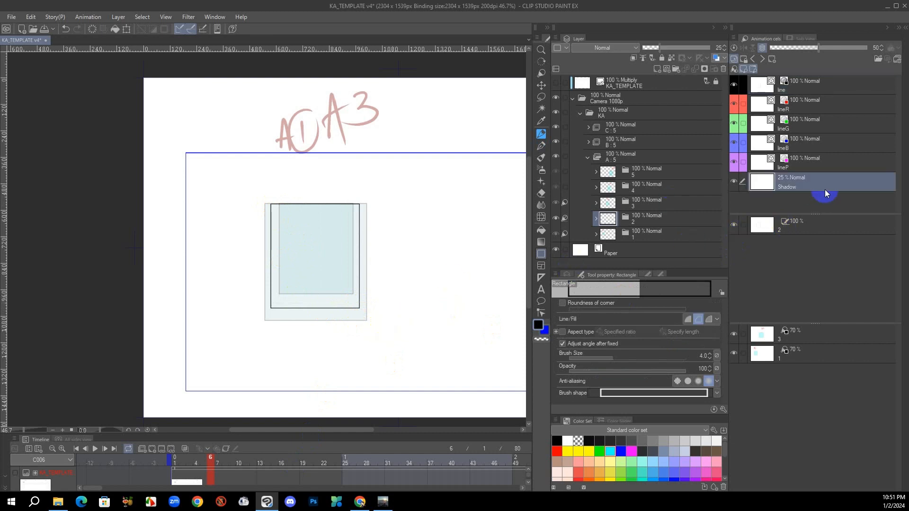
click(610, 451)
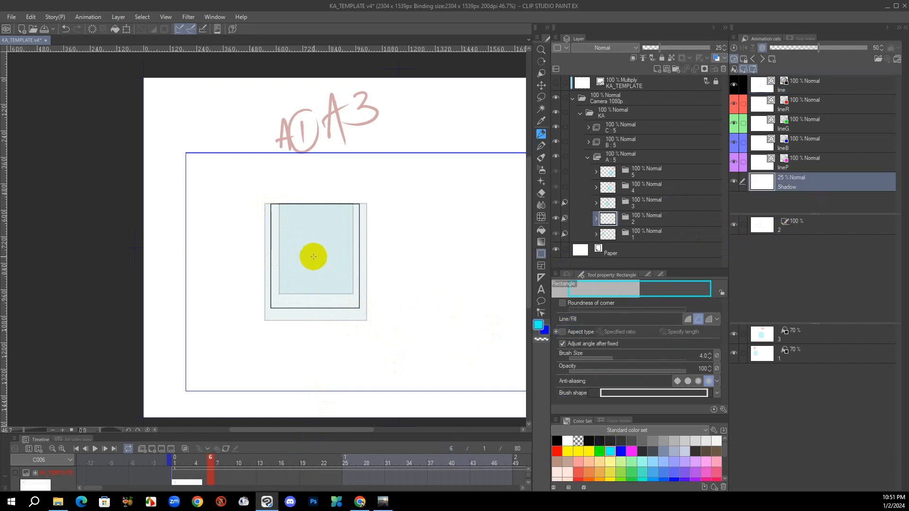
key(g)
click(324, 248)
key(ctrl+s)
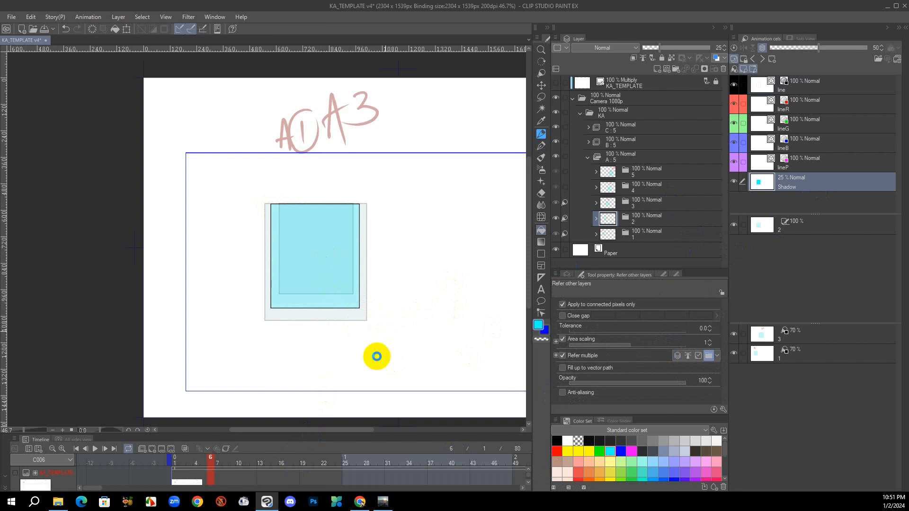
Write the label "A2" in red above the new rectangle in cel 2
key(p)
drag(302, 143, 321, 157)
drag(304, 131, 368, 124)
drag(424, 272, 404, 260)
Reset the light table images of cels 1 and 3 to their original positions
right_click(805, 359)
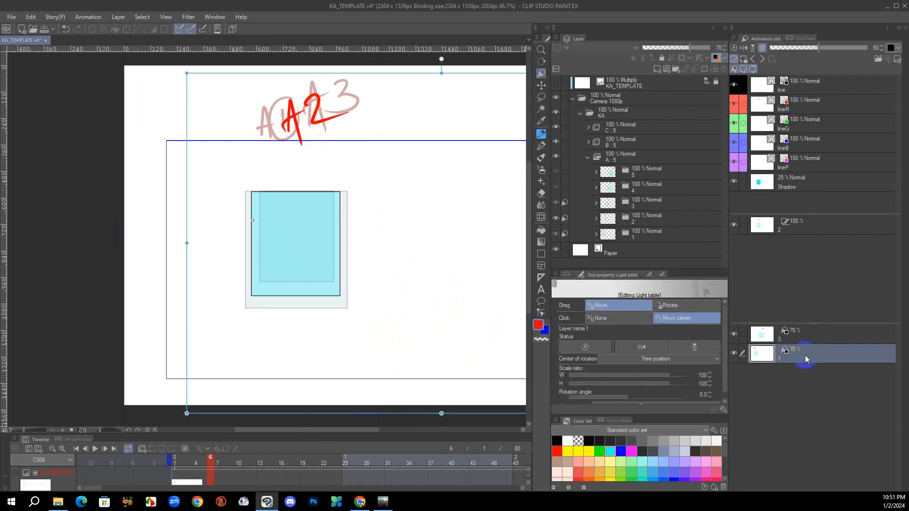
click(595, 351)
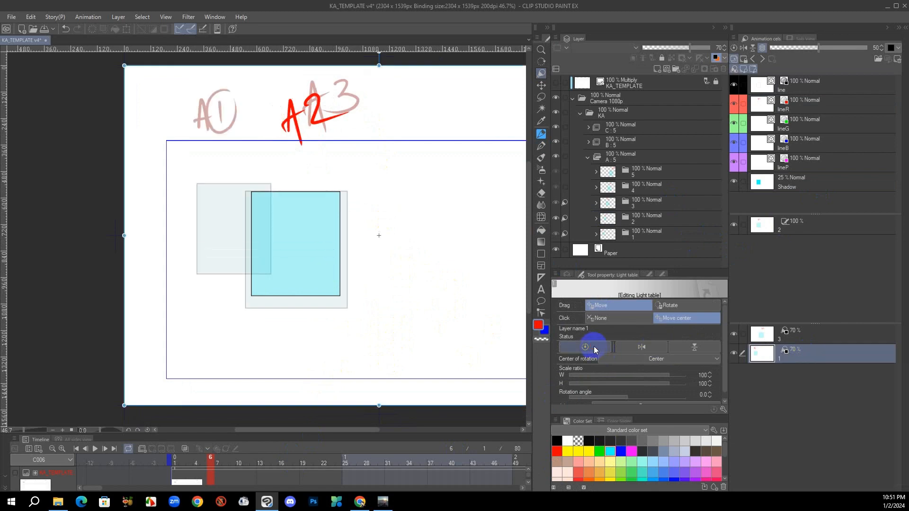
click(820, 337)
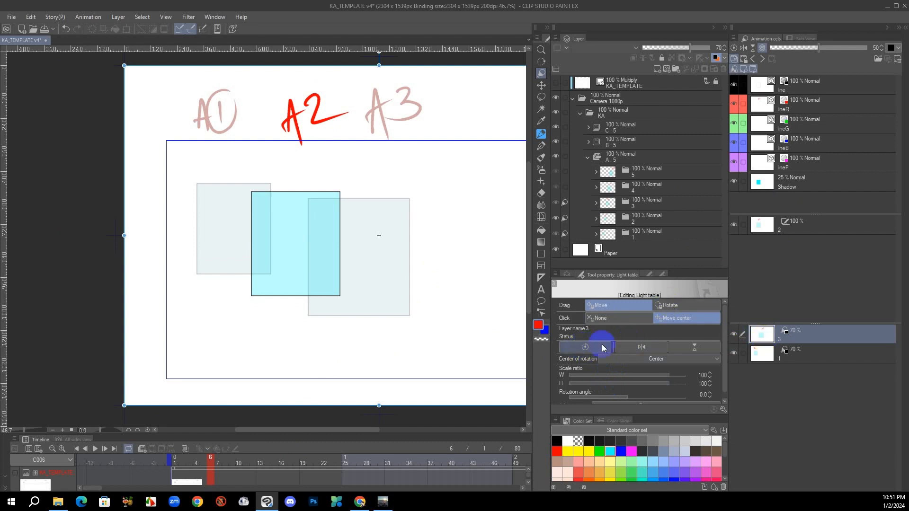
key(p)
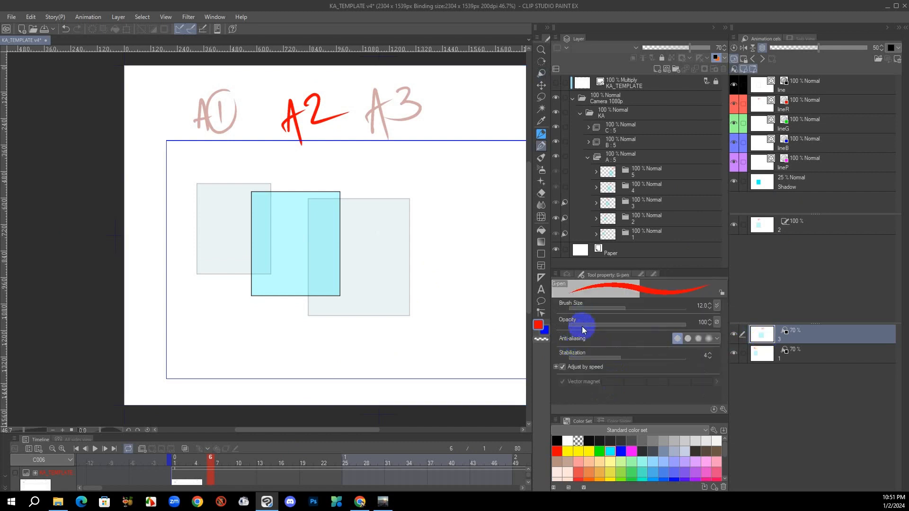
Flip between drawings and toggle the visibility of light table images 1 and 3 to check the A2 in-between
click(811, 353)
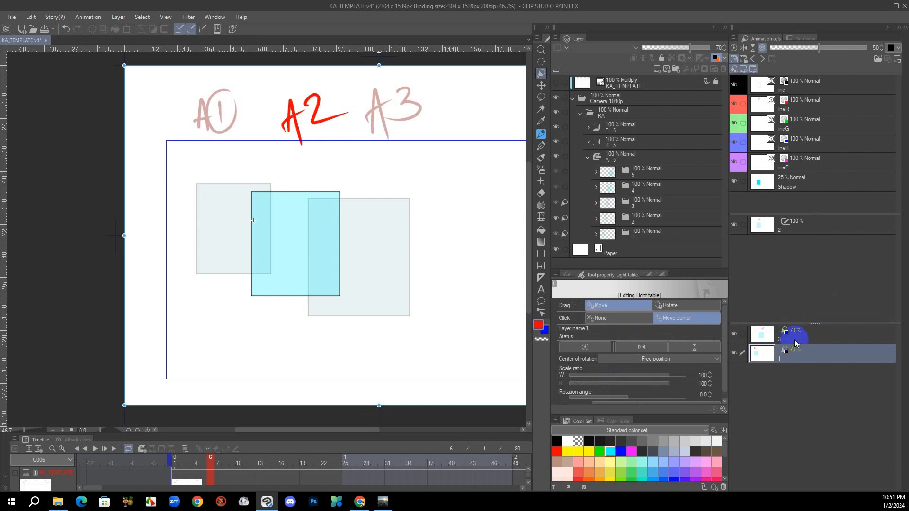
key(alt)
drag(751, 340, 364, 360)
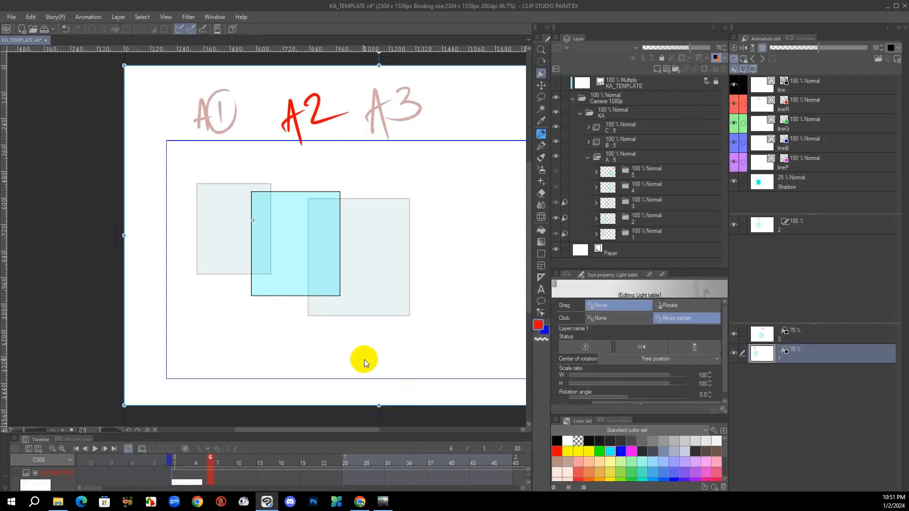
click(808, 332)
click(734, 335)
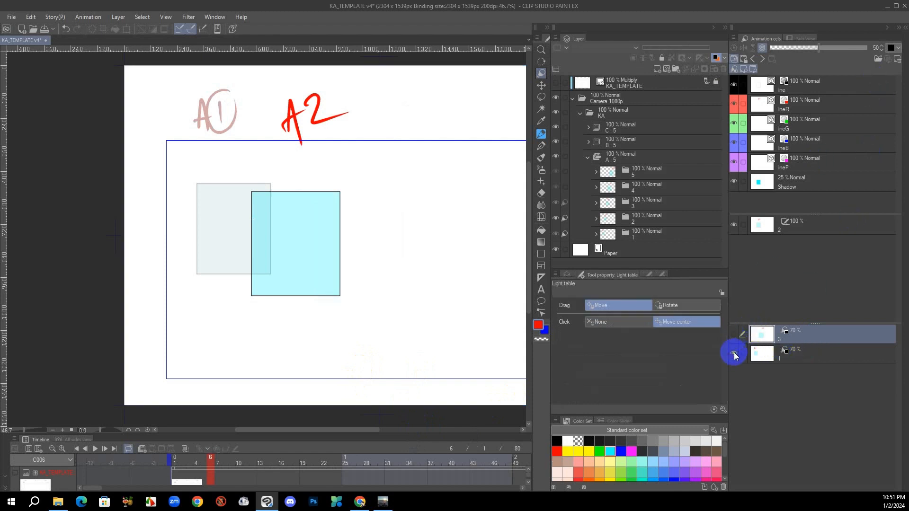
click(734, 353)
click(734, 335)
click(736, 357)
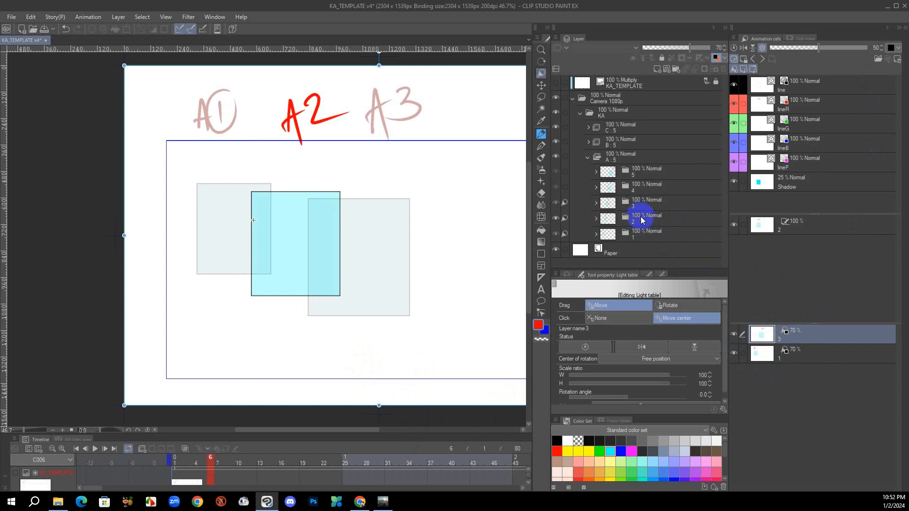
Register the remaining cels 2, 4 and 5 on the light table alongside cels 1 and 3
drag(638, 220, 811, 349)
drag(641, 190, 806, 326)
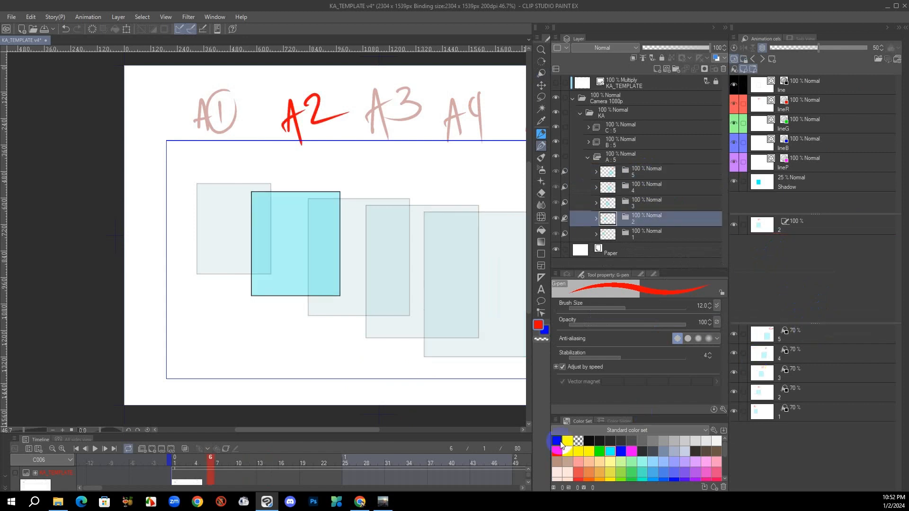
Step back and forth through cels 1 to 5 to check the motion and spacing of the whole sequence
drag(448, 340, 383, 336)
key(ctrl+comma)
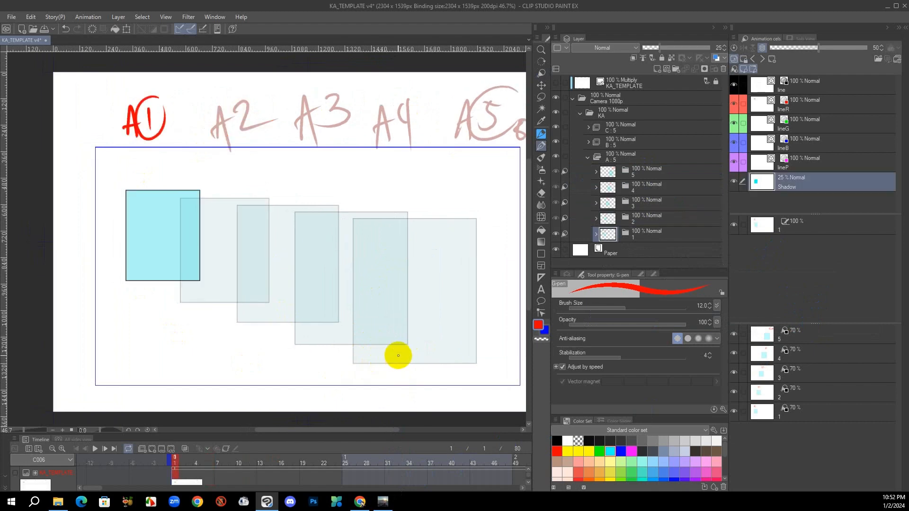
key(ctrl+period)
key(ctrl+period)
key(ctrl+period)
key(ctrl+period)
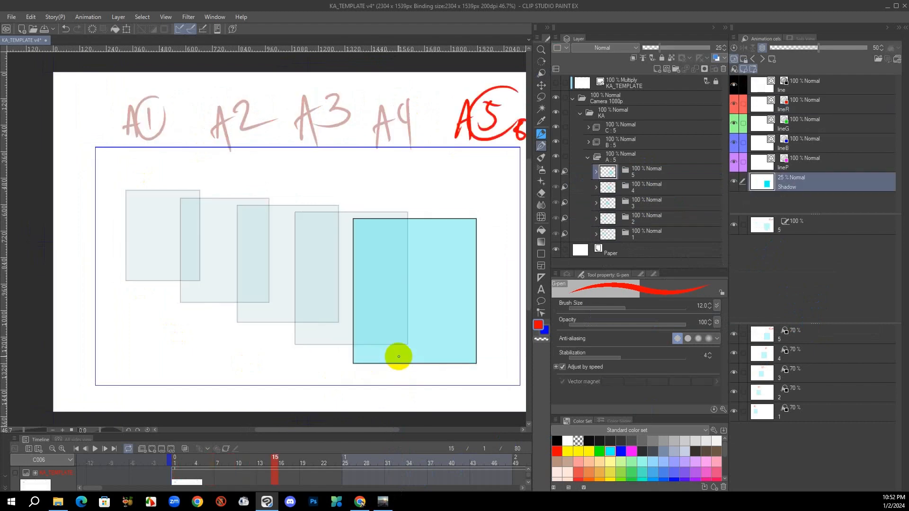
key(ctrl+comma)
key(ctrl+comma)
key(ctrl+comma)
key(ctrl+comma)
key(ctrl+comma)
key(ctrl+period)
key(ctrl+period)
key(ctrl+period)
key(ctrl+period)
key(ctrl+period)
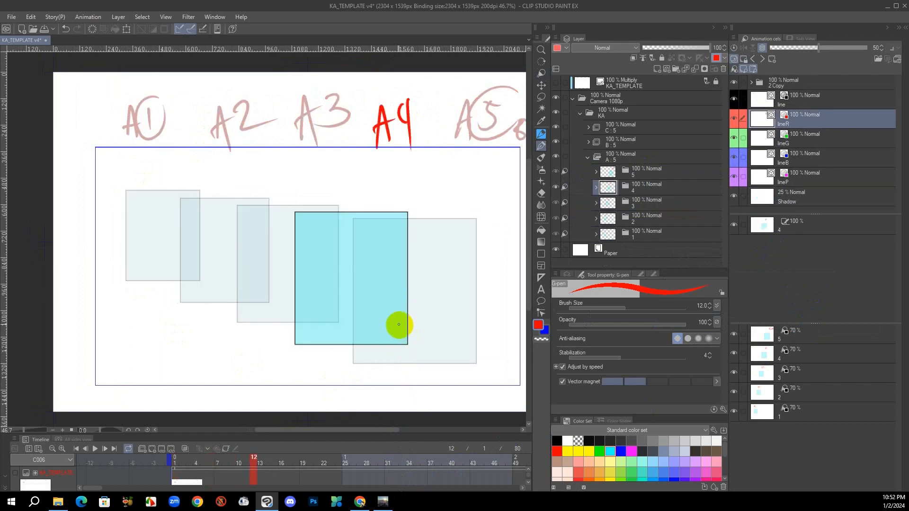
right_click(814, 414)
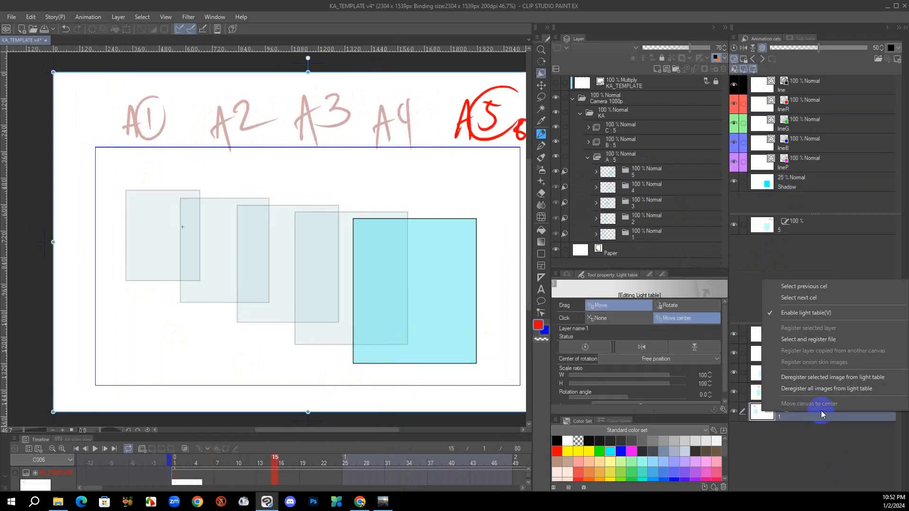
click(393, 325)
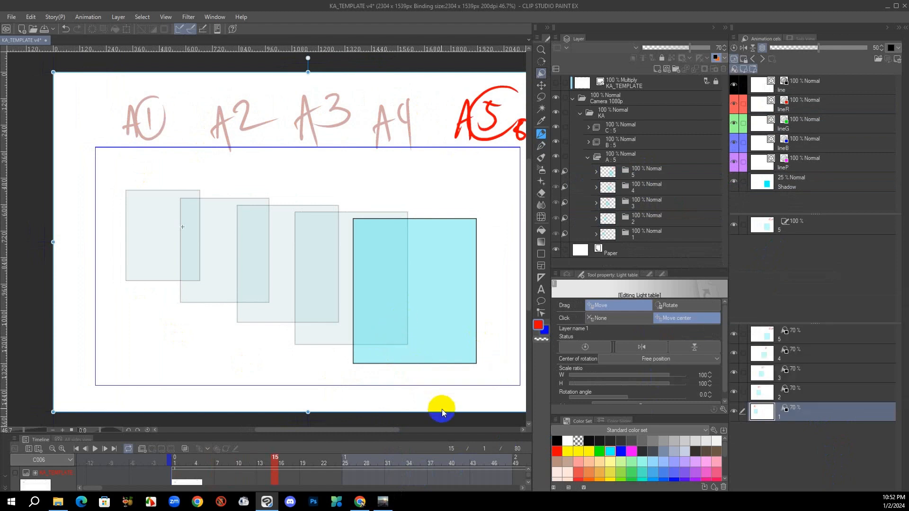
Cycle the cel 1 light table image through the other cels of the sequence and return it to cel 1
key(ctrl+comma)
key(ctrl+comma)
key(ctrl+period)
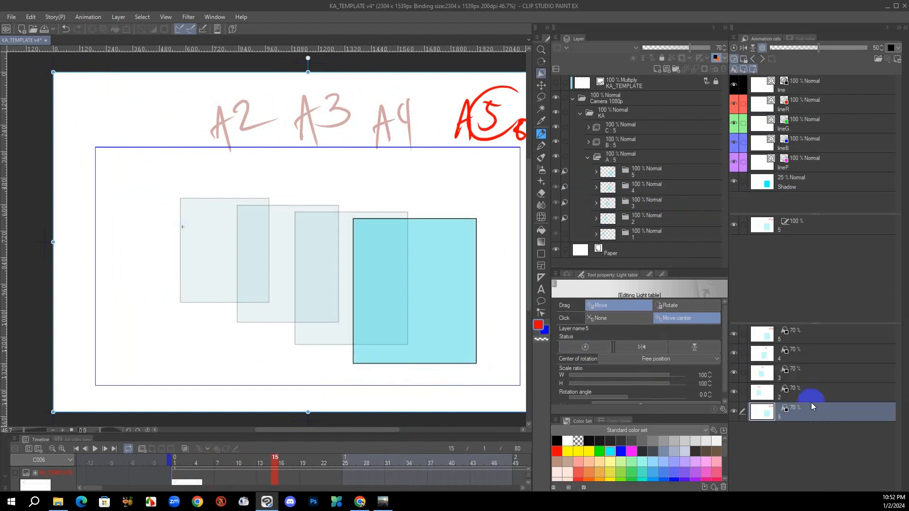
key(ctrl+comma)
key(ctrl+comma)
key(ctrl+comma)
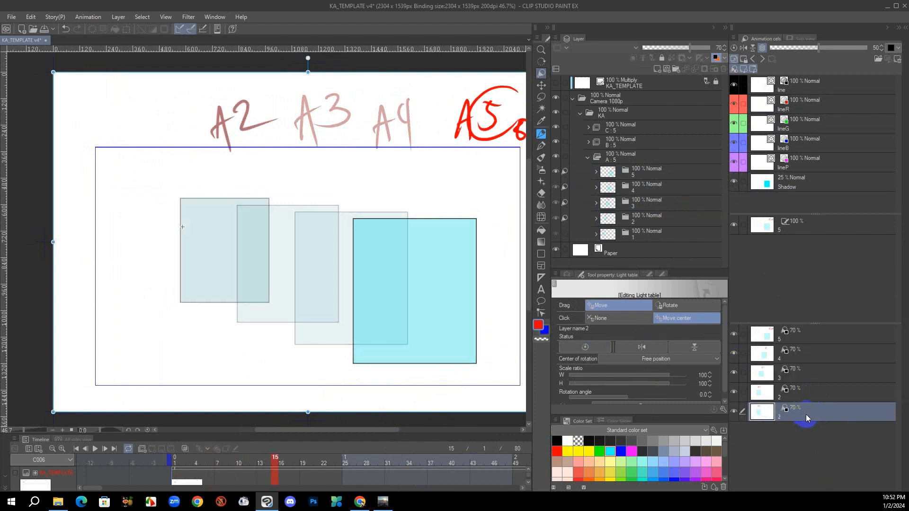
key(ctrl+comma)
Select the registered light table images one after another to review them, ending on cel 5
drag(378, 311, 372, 332)
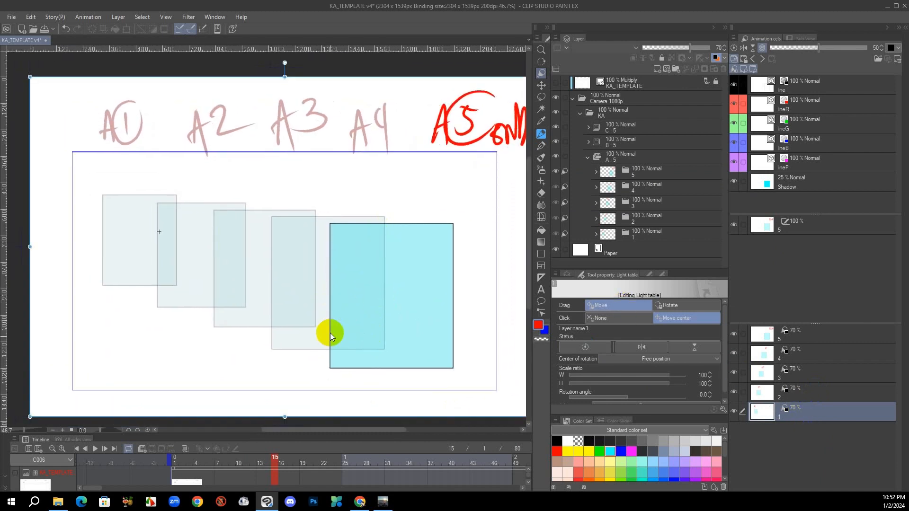
click(812, 374)
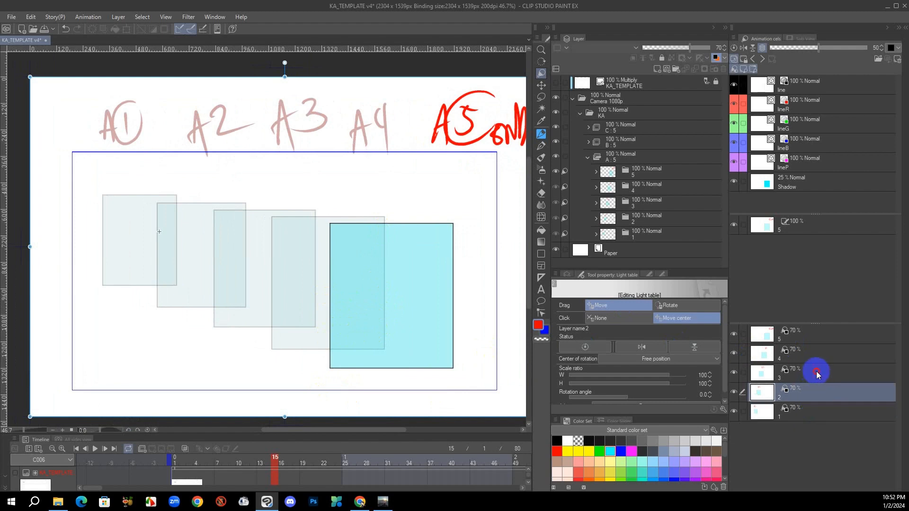
click(816, 351)
click(819, 332)
click(816, 356)
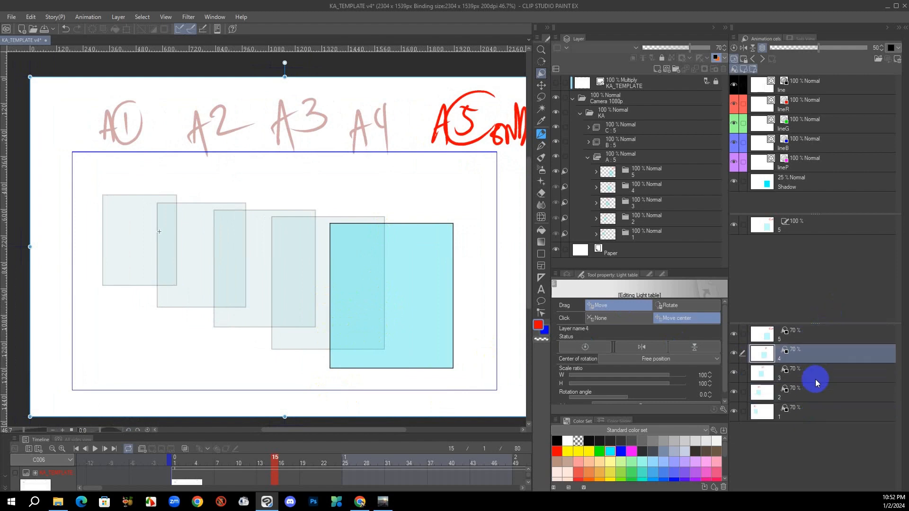
click(812, 404)
click(812, 332)
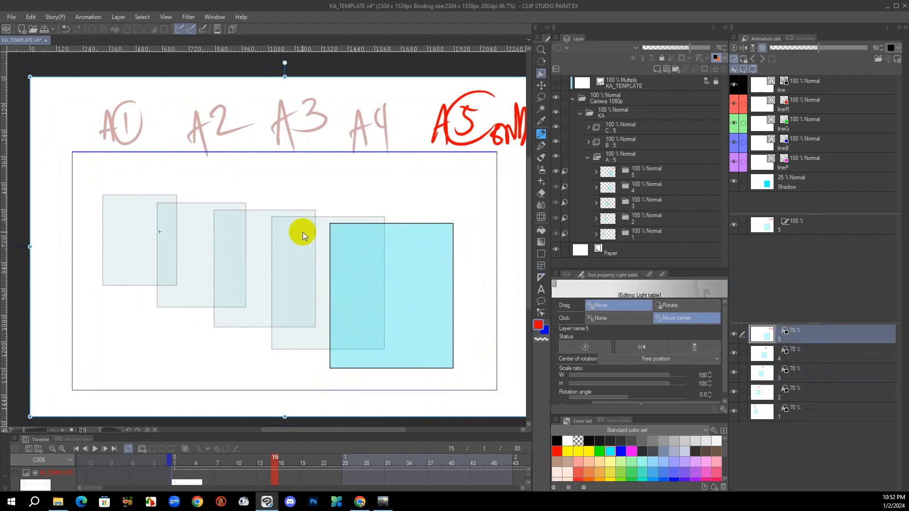
drag(416, 298, 407, 301)
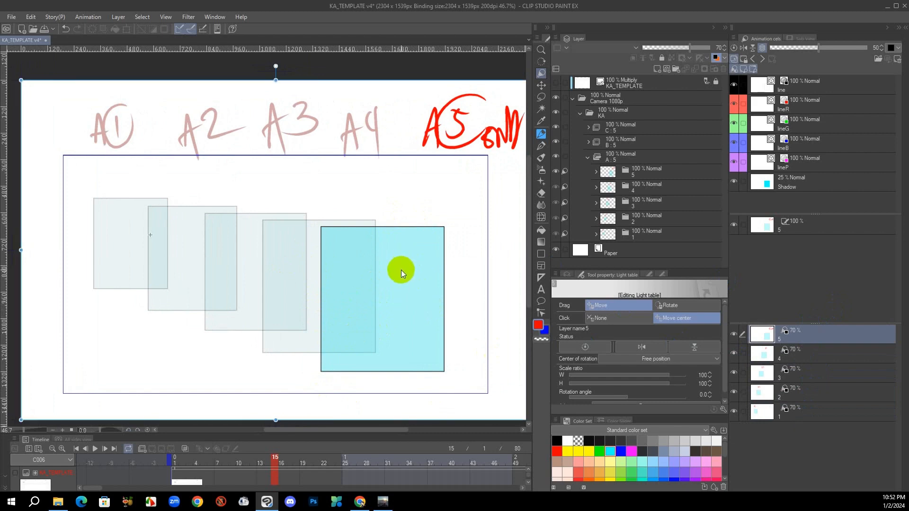
mouse_move(403, 342)
mouse_down()
mouse_move(424, 355)
mouse_move(391, 320)
mouse_move(404, 314)
mouse_move(400, 326)
mouse_up()
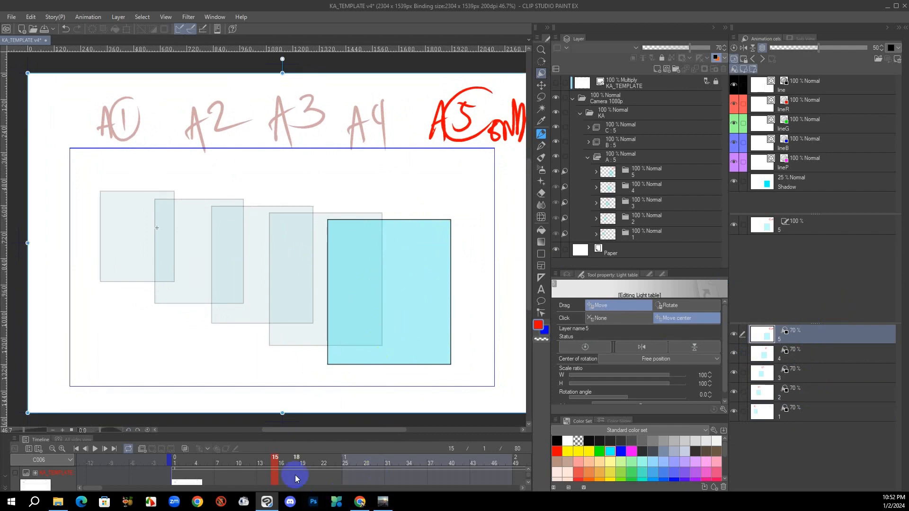